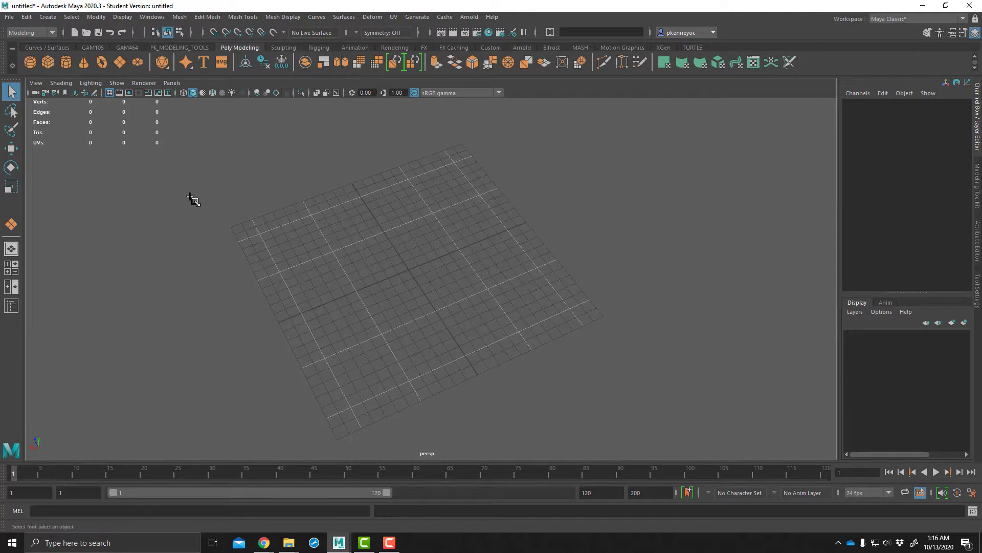
Draw a 24 by 24 polygon plane covering the whole grid and set its width and height subdivisions to 10
{"action": "left_click_drag", "start_coordinate": [365, 217], "coordinate": [334, 236], "text": "alt"}
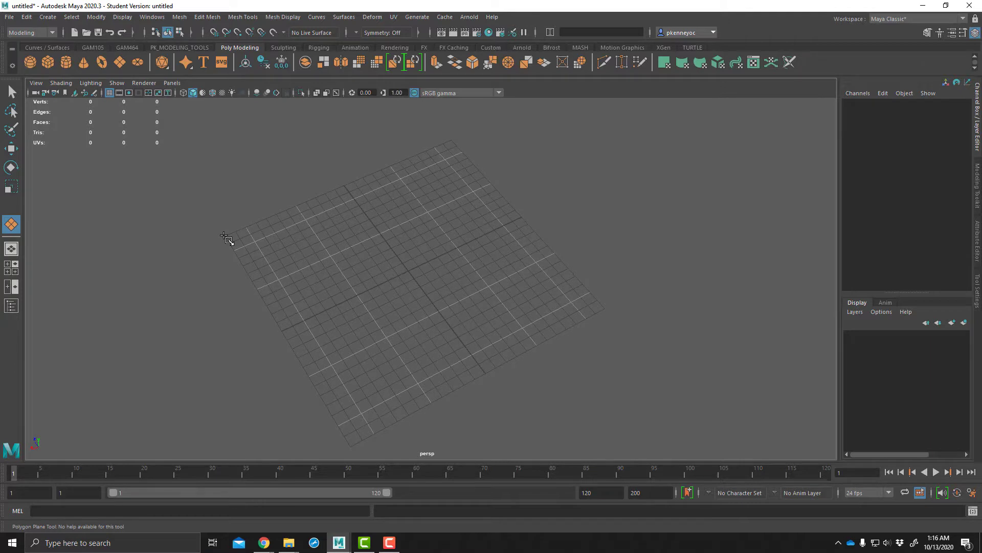
{"action": "left_click_drag", "start_coordinate": [226, 238], "coordinate": [644, 277]}
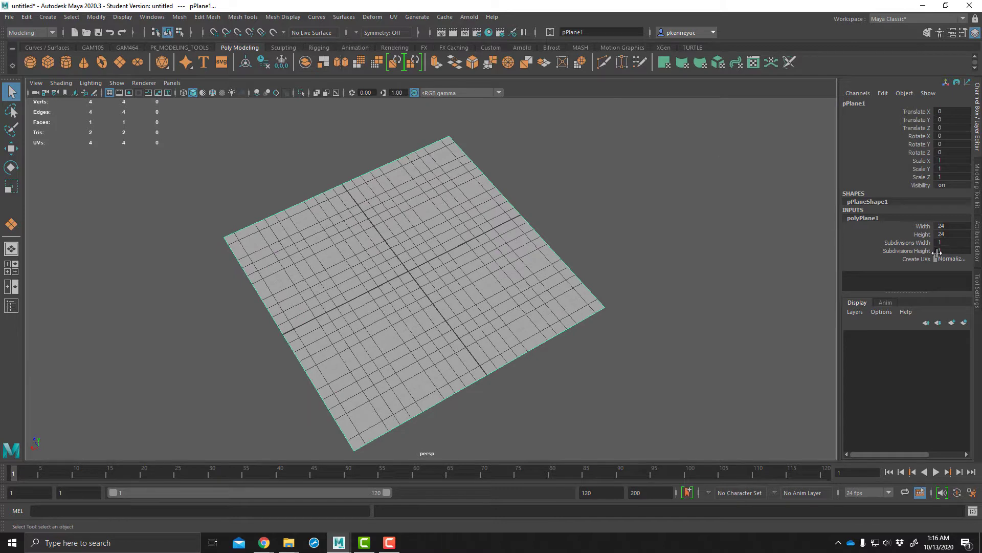
{"action": "left_click_drag", "start_coordinate": [909, 245], "coordinate": [957, 250]}
{"action": "left_click", "coordinate": [960, 250]}
{"action": "type", "text": "10"}
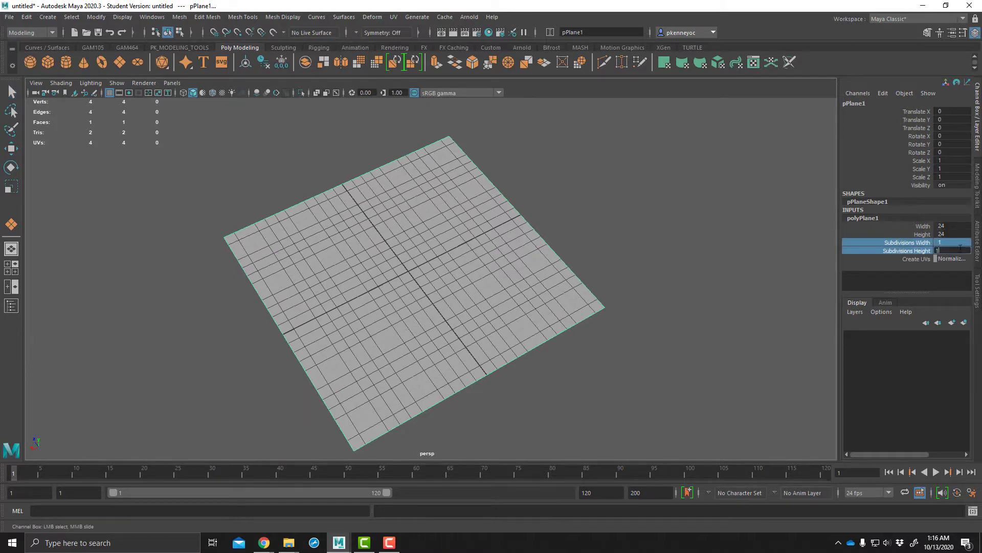
{"action": "key", "text": "Return"}
Hide the grid and show the whole subdivided plane in the top view
{"action": "left_click_drag", "start_coordinate": [731, 216], "coordinate": [727, 214], "text": "alt"}
{"action": "left_click", "coordinate": [109, 93]}
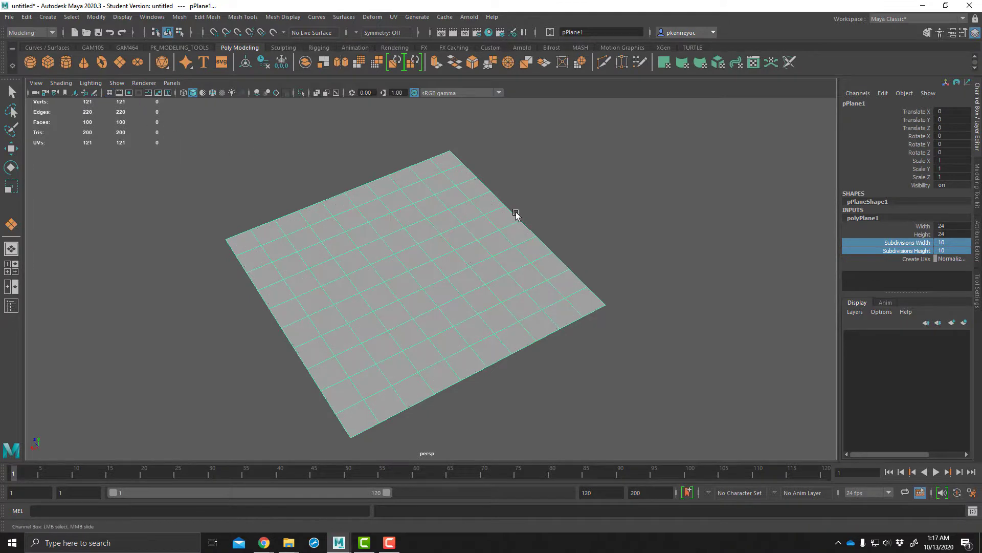
{"action": "left_click_drag", "start_coordinate": [516, 213], "coordinate": [657, 245], "text": "alt"}
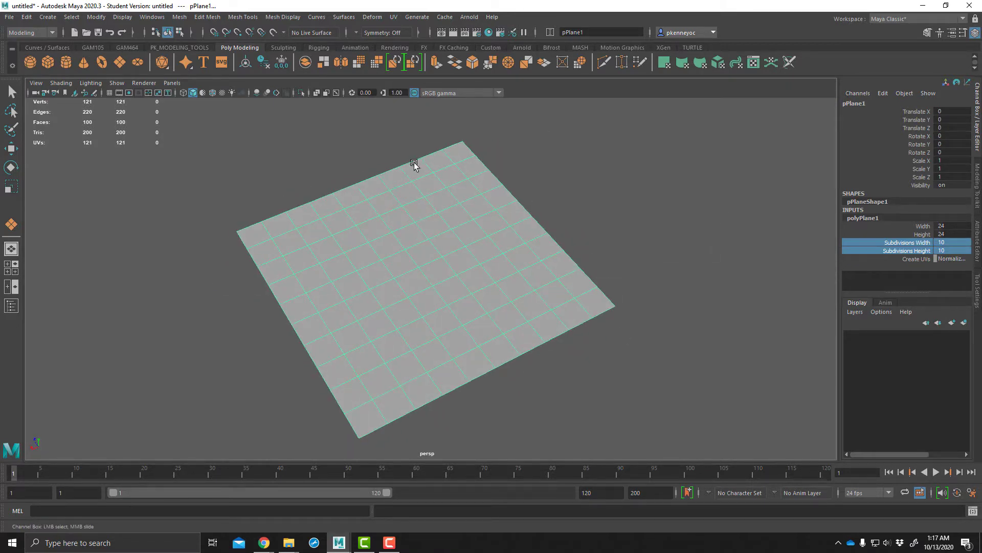
{"action": "left_click_drag", "start_coordinate": [467, 248], "coordinate": [429, 255], "text": "alt"}
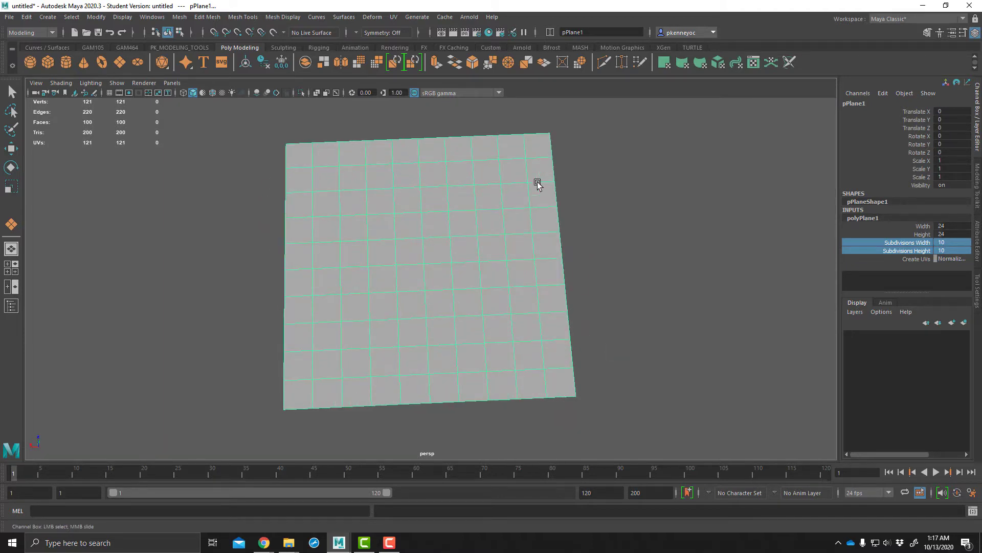
{"action": "key", "text": "space"}
{"action": "key", "text": "space"}
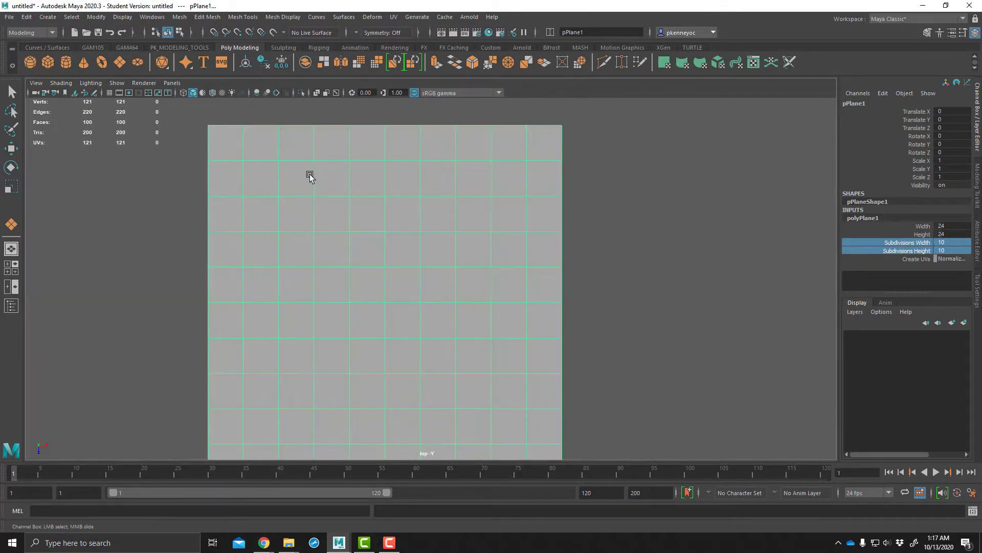
{"action": "scroll", "coordinate": [339, 226], "scroll_direction": "down", "scroll_amount": 2}
{"action": "middle_click_drag", "start_coordinate": [341, 250], "coordinate": [347, 194], "text": "alt"}
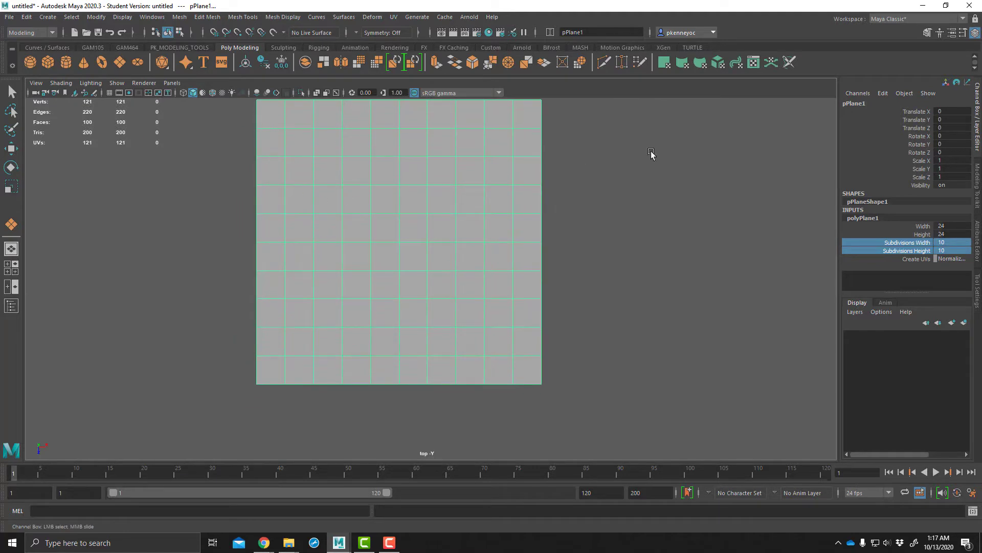
Select all of the plane's interior edges, leaving out its border, and save them as a quick select set named Edges
{"action": "right_click_drag", "start_coordinate": [699, 150], "coordinate": [629, 149]}
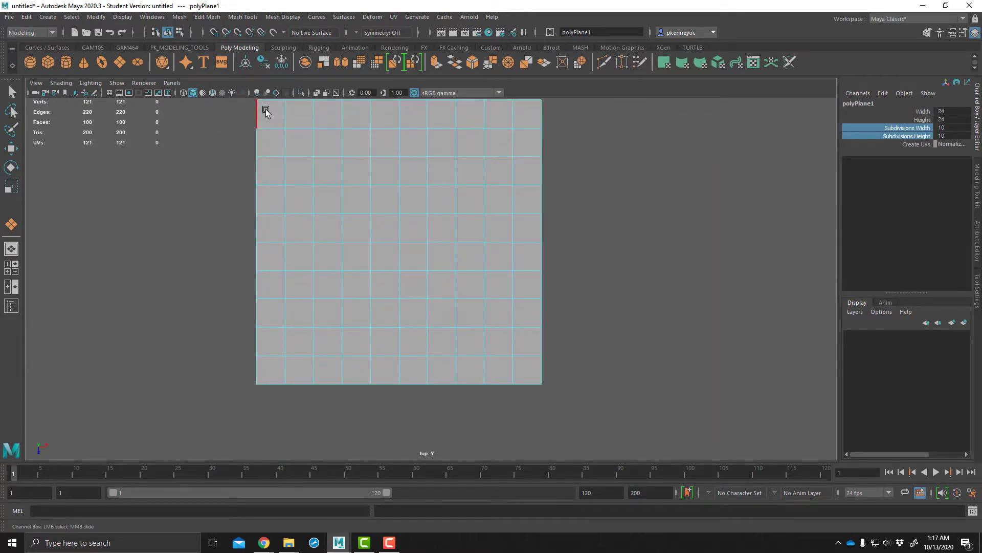
{"action": "left_click_drag", "start_coordinate": [266, 112], "coordinate": [538, 379]}
{"action": "key", "text": "q"}
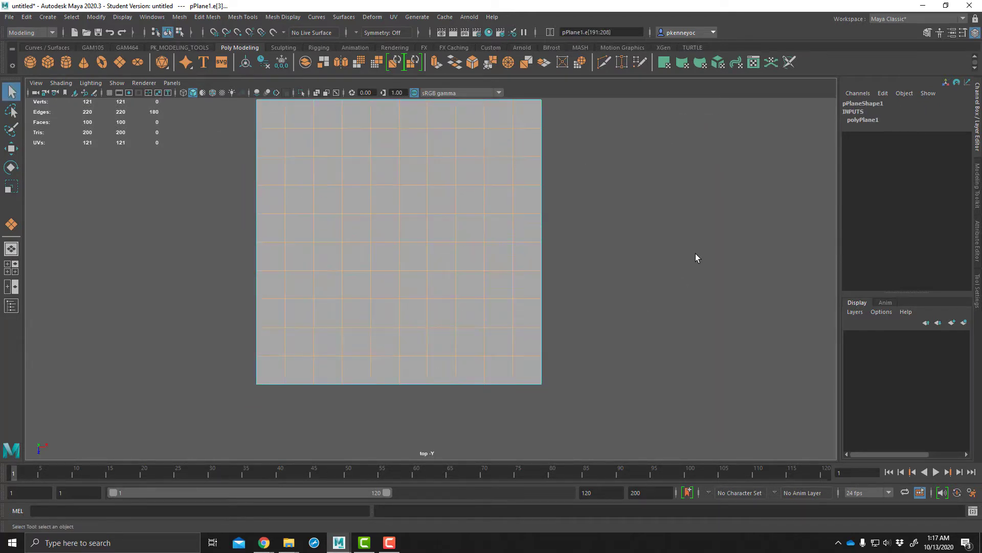
{"action": "left_click", "coordinate": [48, 17]}
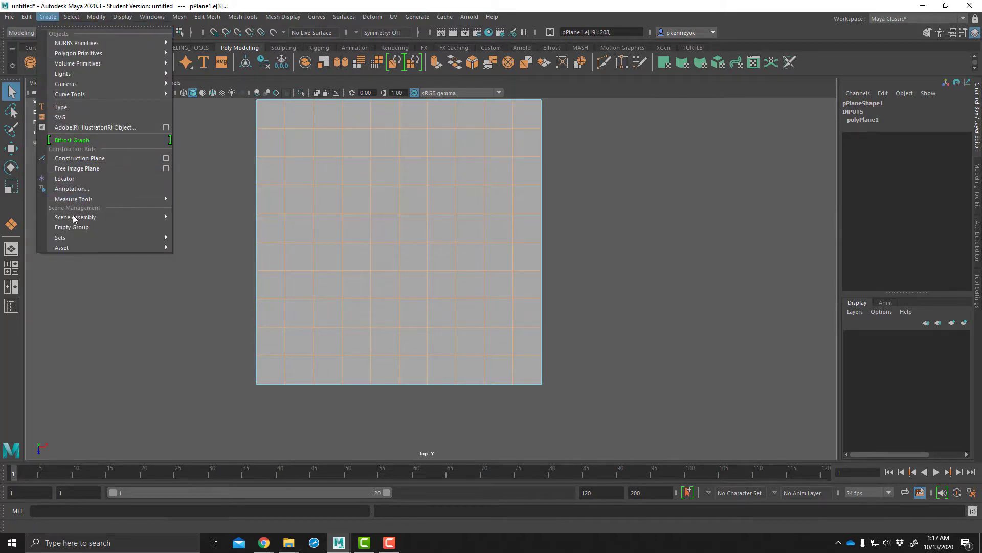
{"action": "mouse_move", "coordinate": [72, 238]}
{"action": "left_click", "coordinate": [205, 257]}
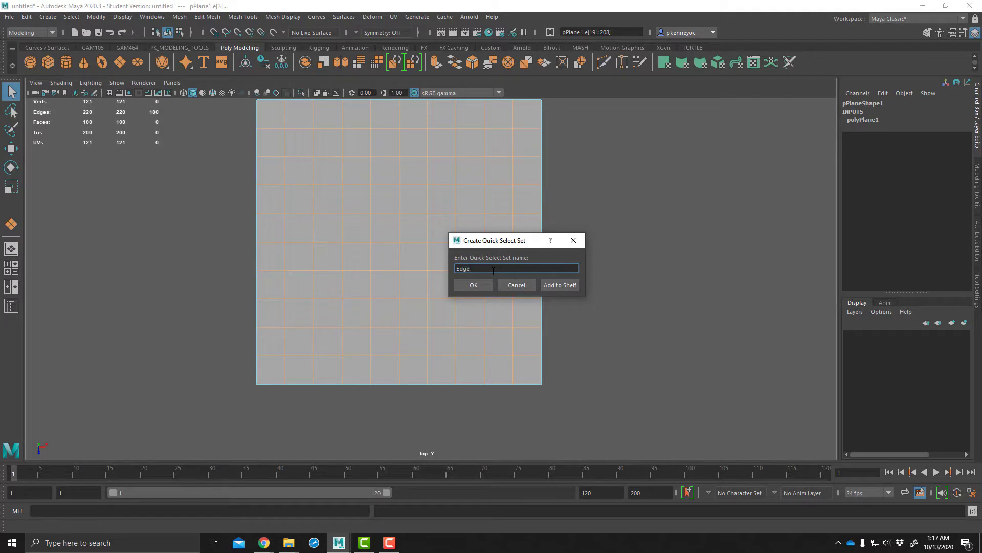
{"action": "key", "text": "Return"}
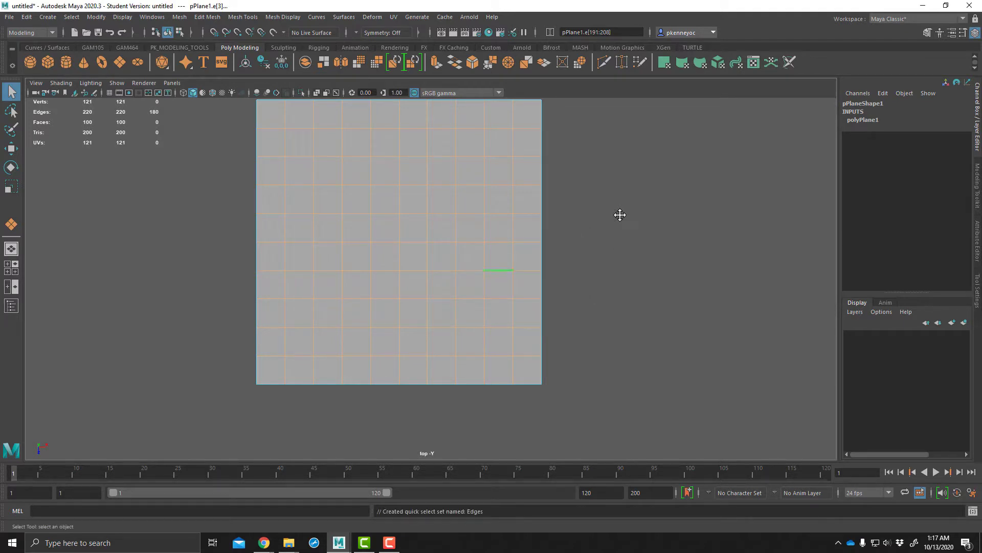
Select every face of the plane and poke them all into triangles, then clear the selection
{"action": "middle_click_drag", "start_coordinate": [620, 215], "coordinate": [639, 248], "text": "alt"}
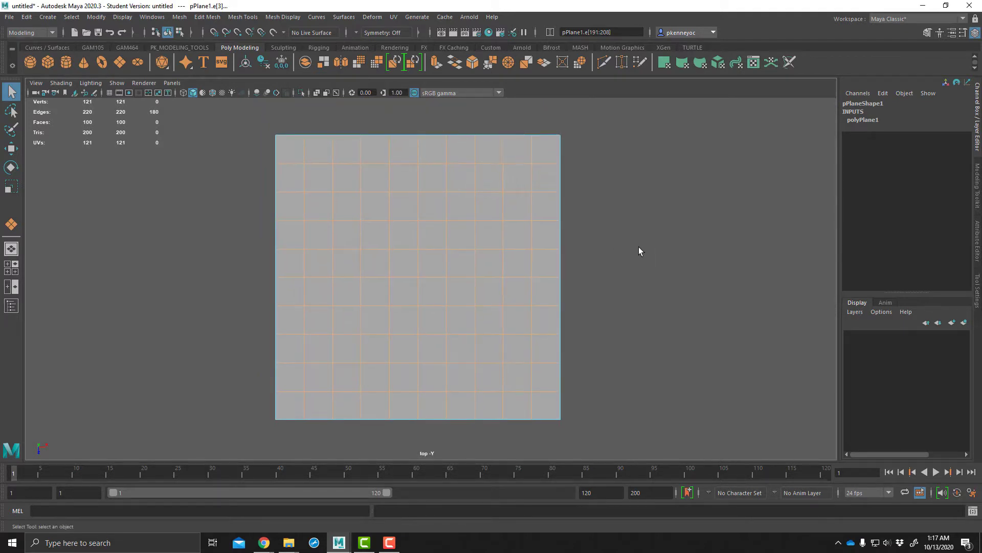
{"action": "left_click", "coordinate": [609, 205]}
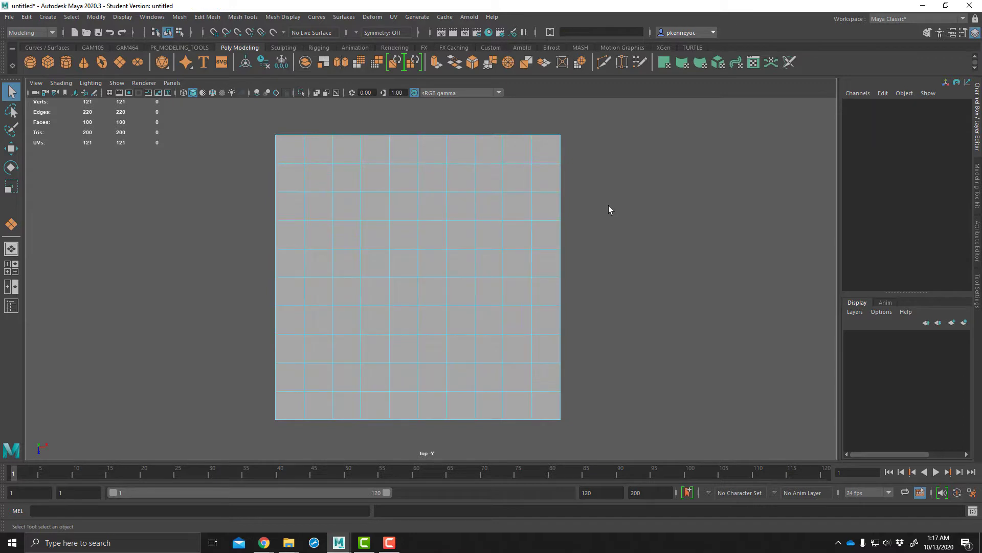
{"action": "right_click_drag", "start_coordinate": [609, 206], "coordinate": [609, 233]}
{"action": "left_click_drag", "start_coordinate": [375, 264], "coordinate": [554, 405]}
{"action": "right_click", "coordinate": [629, 231], "text": "shift"}
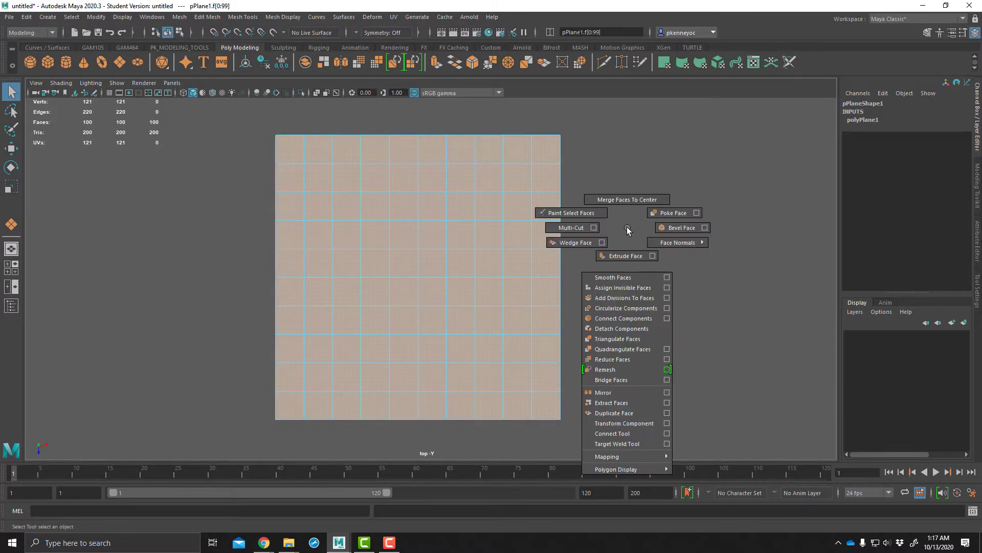
{"action": "left_click", "coordinate": [656, 213]}
{"action": "middle_click_drag", "start_coordinate": [614, 237], "coordinate": [636, 222], "text": "alt"}
{"action": "left_click", "coordinate": [649, 271]}
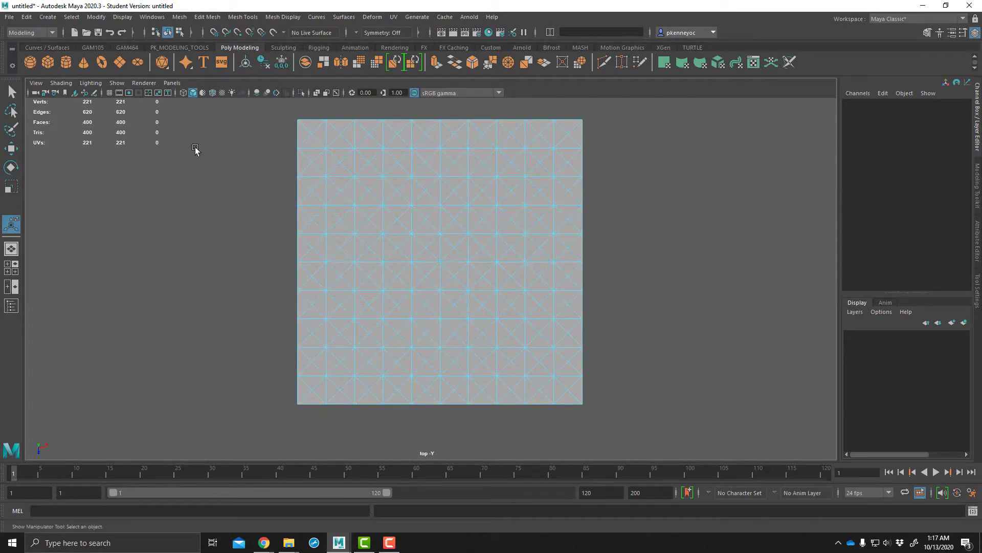
Recall the Edges quick select set and delete those edges so only the diagonal pattern remains
{"action": "left_click", "coordinate": [72, 16]}
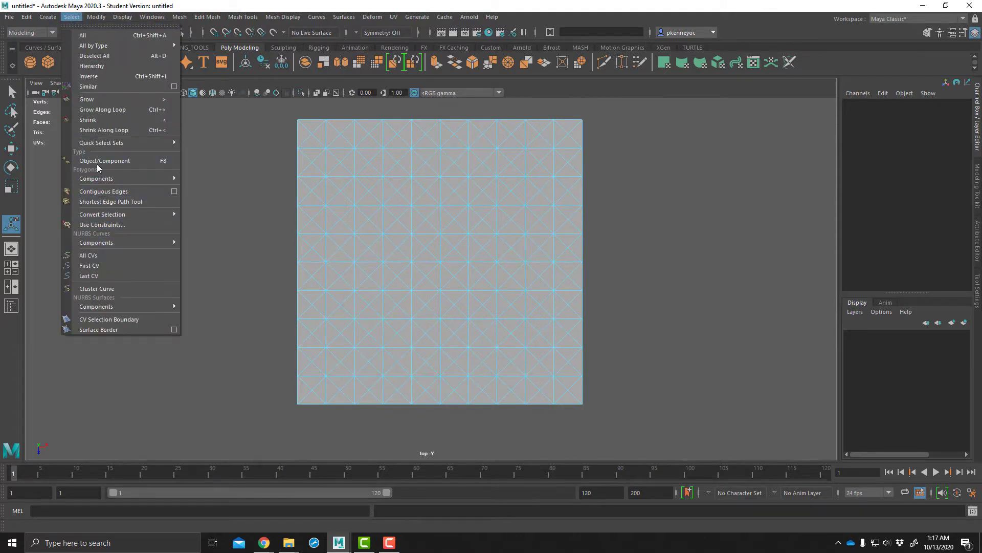
{"action": "mouse_move", "coordinate": [164, 143]}
{"action": "left_click", "coordinate": [201, 153]}
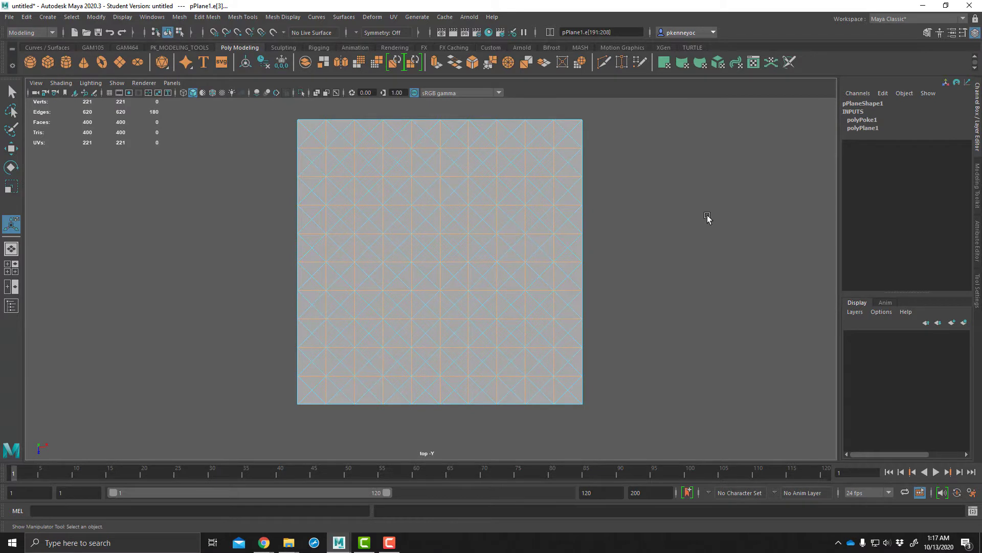
{"action": "right_click_drag", "start_coordinate": [705, 215], "coordinate": [683, 228], "text": "shift"}
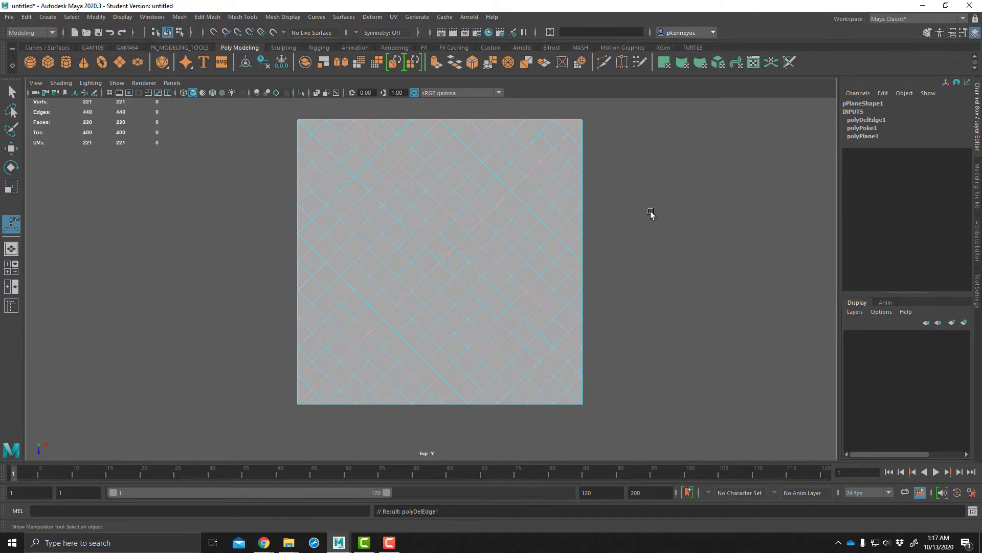
Select all interior diagonal edges without the border and bevel them with a fraction of 0.1
{"action": "middle_click_drag", "start_coordinate": [650, 213], "coordinate": [649, 236], "text": "alt"}
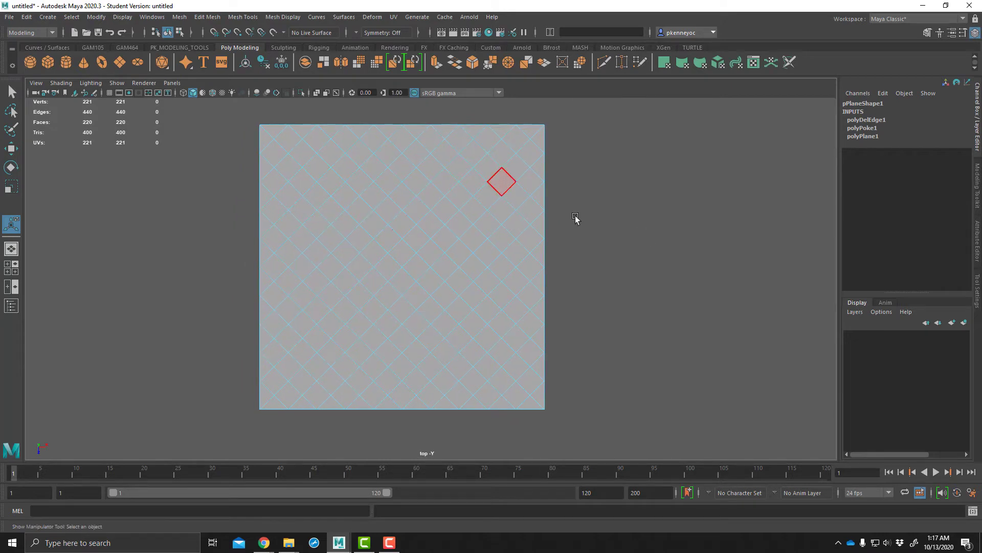
{"action": "middle_click_drag", "start_coordinate": [624, 245], "coordinate": [631, 235], "text": "alt"}
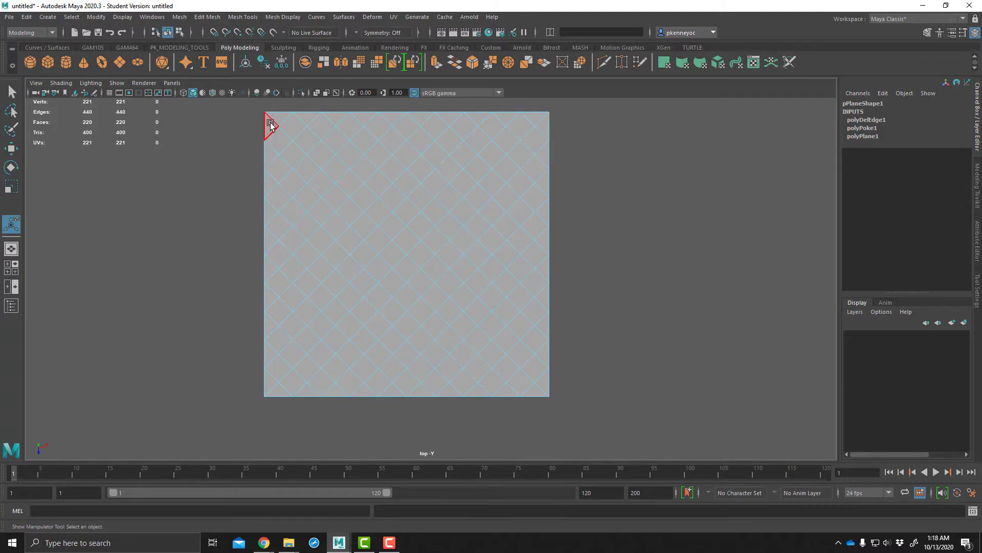
{"action": "right_click_drag", "start_coordinate": [271, 125], "coordinate": [270, 116]}
{"action": "left_click_drag", "start_coordinate": [271, 119], "coordinate": [546, 393]}
{"action": "right_click_drag", "start_coordinate": [631, 239], "coordinate": [657, 240], "text": "shift"}
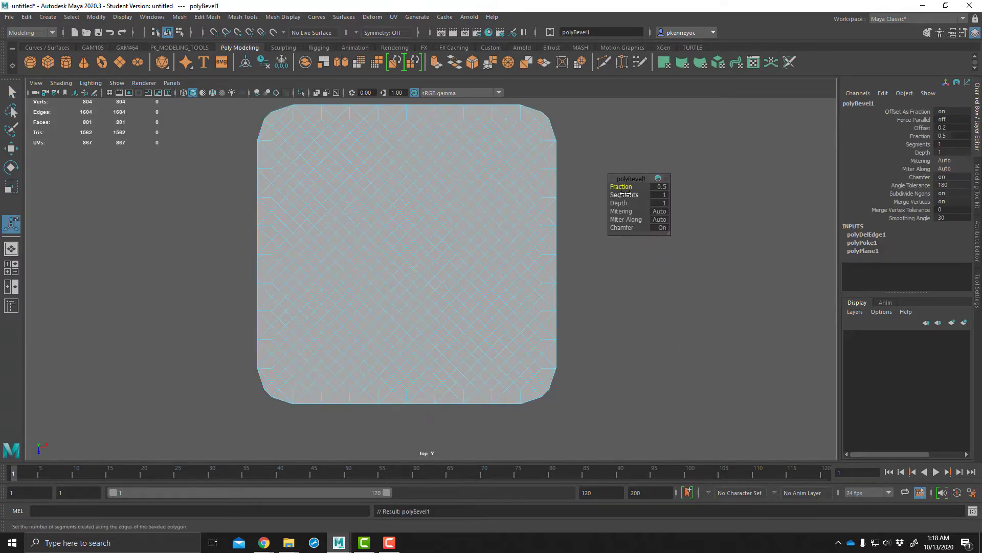
{"action": "left_click_drag", "start_coordinate": [628, 188], "coordinate": [624, 189]}
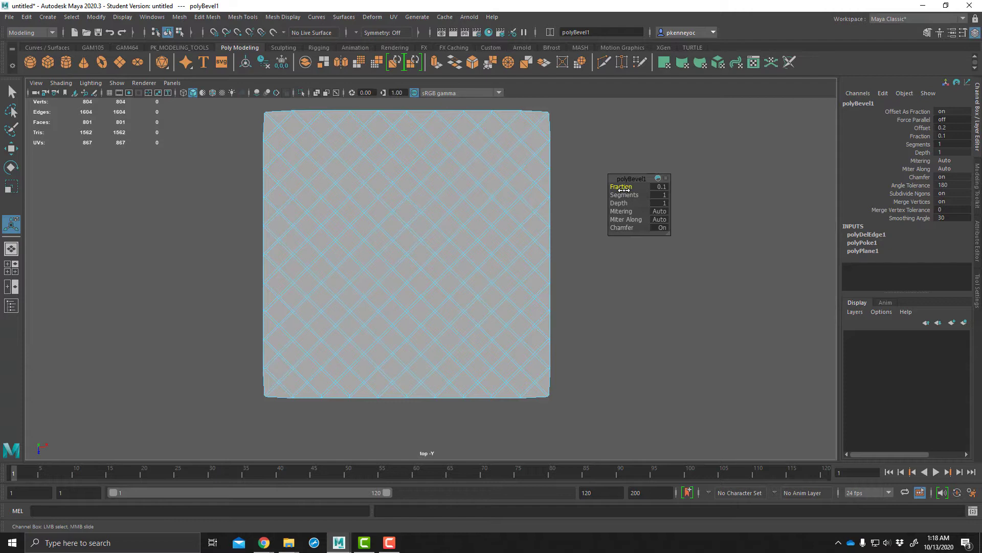
{"action": "left_click", "coordinate": [605, 306]}
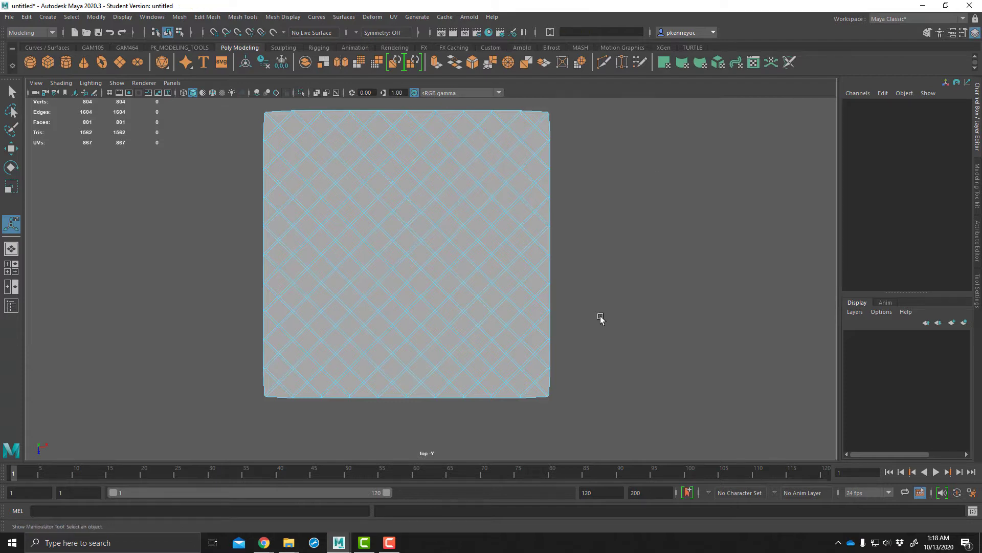
Return to the perspective view and inspect the narrow bevelled strips between the diamond faces
{"action": "left_click_drag", "start_coordinate": [603, 306], "coordinate": [621, 277], "text": "alt"}
{"action": "key", "text": "space"}
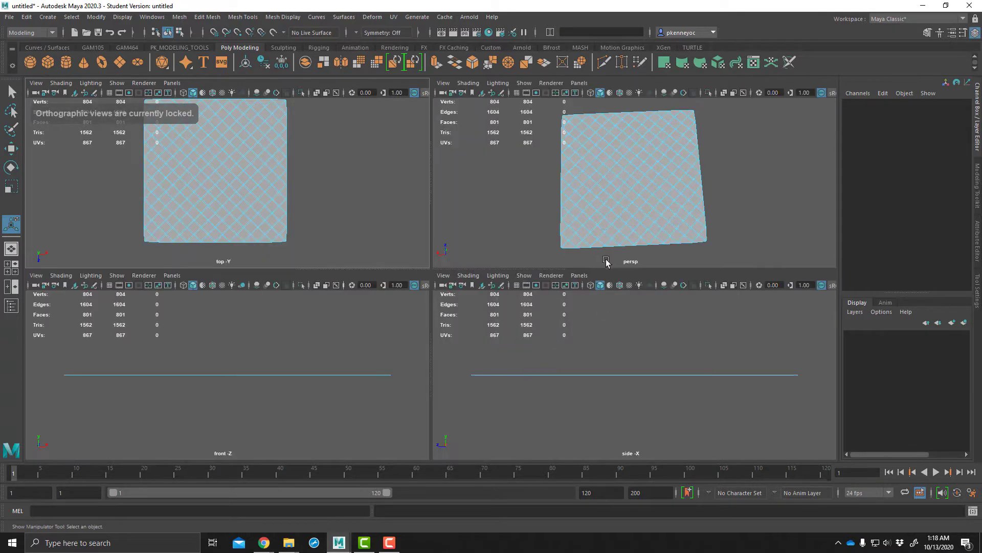
{"action": "key", "text": "space"}
{"action": "left_click_drag", "start_coordinate": [527, 281], "coordinate": [471, 287], "text": "alt"}
{"action": "scroll", "coordinate": [481, 292], "scroll_direction": "up", "scroll_amount": 5}
{"action": "scroll", "coordinate": [481, 292], "scroll_direction": "up", "scroll_amount": 3}
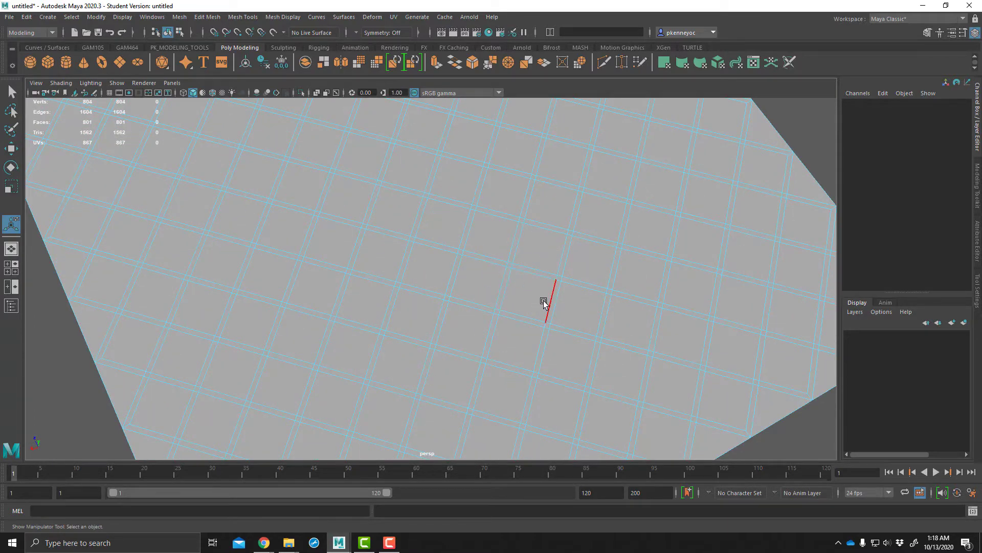
{"action": "scroll", "coordinate": [533, 300], "scroll_direction": "down", "scroll_amount": 6}
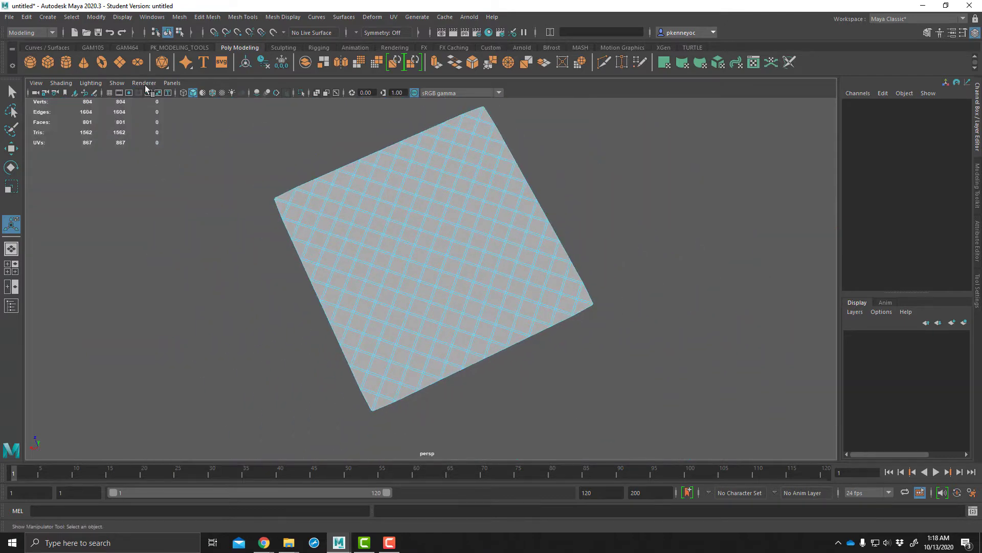
Switch to face selection and set the polygon selection constraint to All and Next
{"action": "right_click_drag", "start_coordinate": [401, 197], "coordinate": [402, 226]}
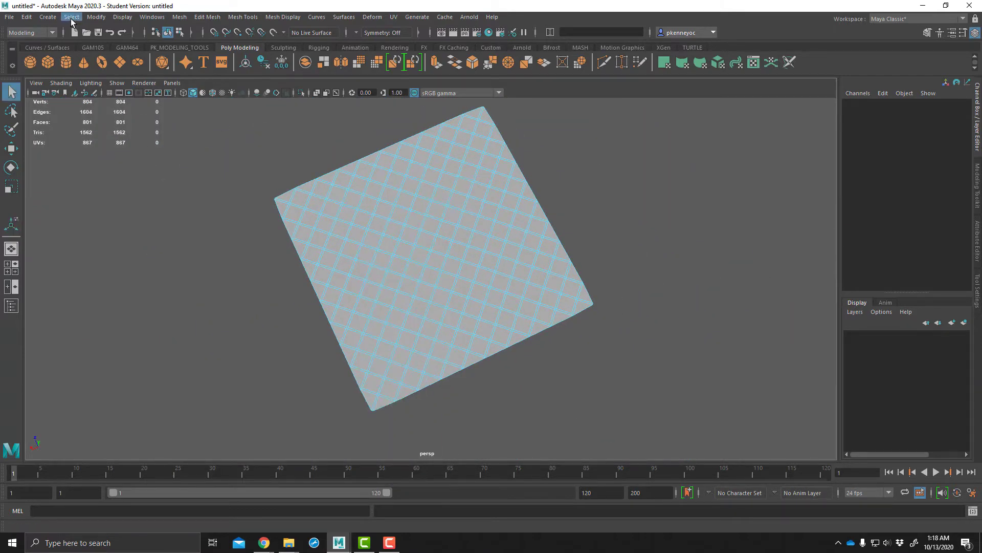
{"action": "left_click", "coordinate": [72, 17]}
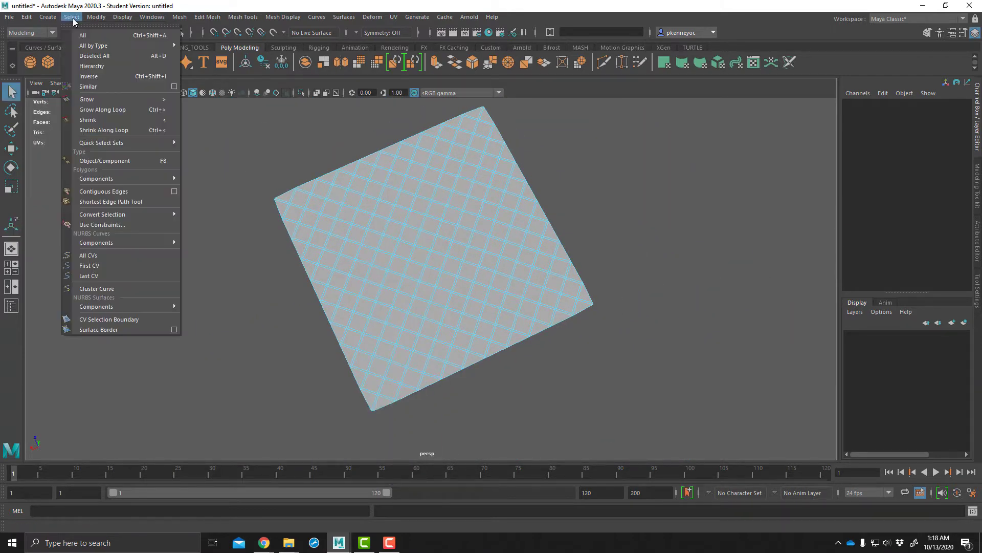
{"action": "left_click", "coordinate": [102, 224]}
{"action": "left_click_drag", "start_coordinate": [732, 152], "coordinate": [743, 132]}
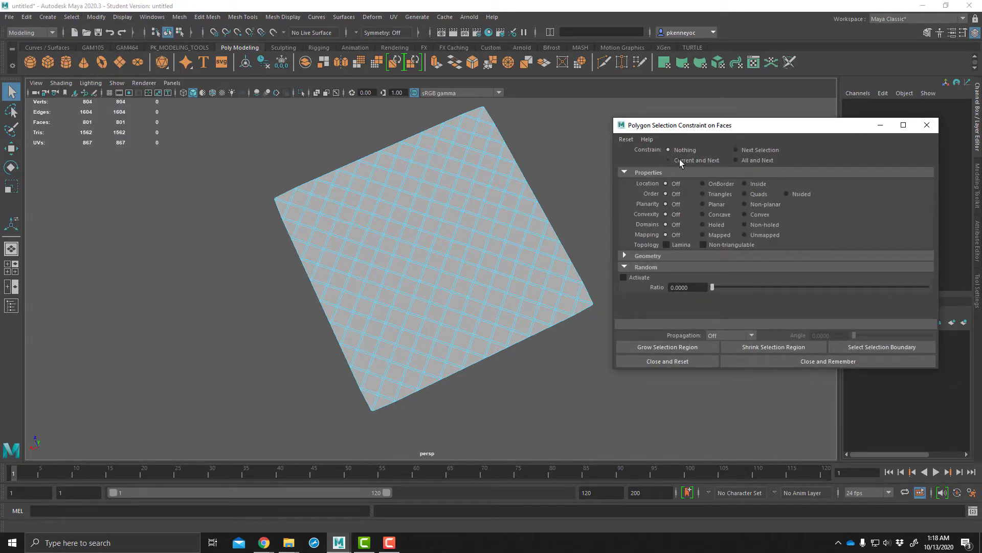
{"action": "left_click", "coordinate": [749, 160]}
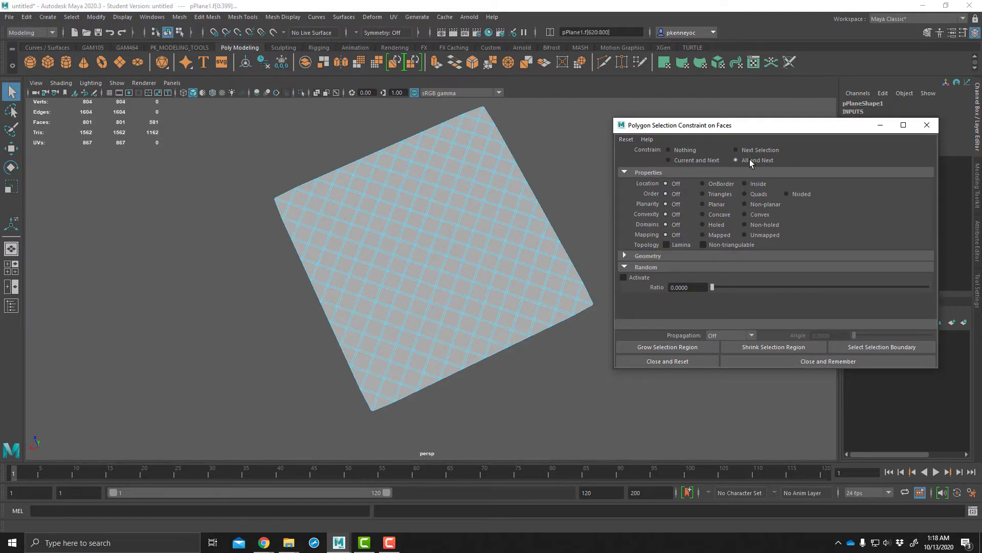
{"action": "left_click", "coordinate": [500, 248]}
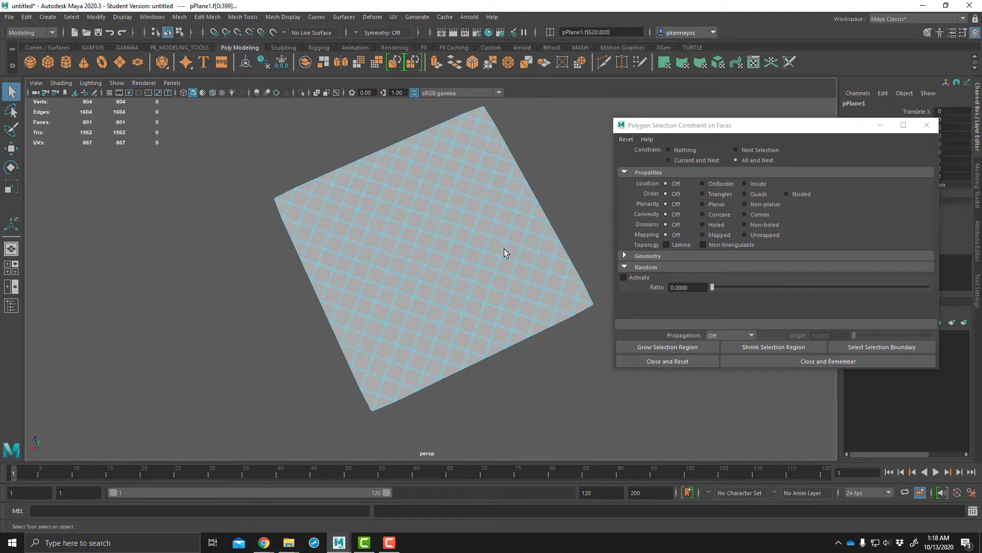
Activate the geometry area constraint with a minimum of 0 and a maximum of 0.5 to select the narrow strip faces
{"action": "left_click", "coordinate": [628, 255]}
{"action": "scroll", "coordinate": [637, 243], "scroll_direction": "down", "scroll_amount": 2}
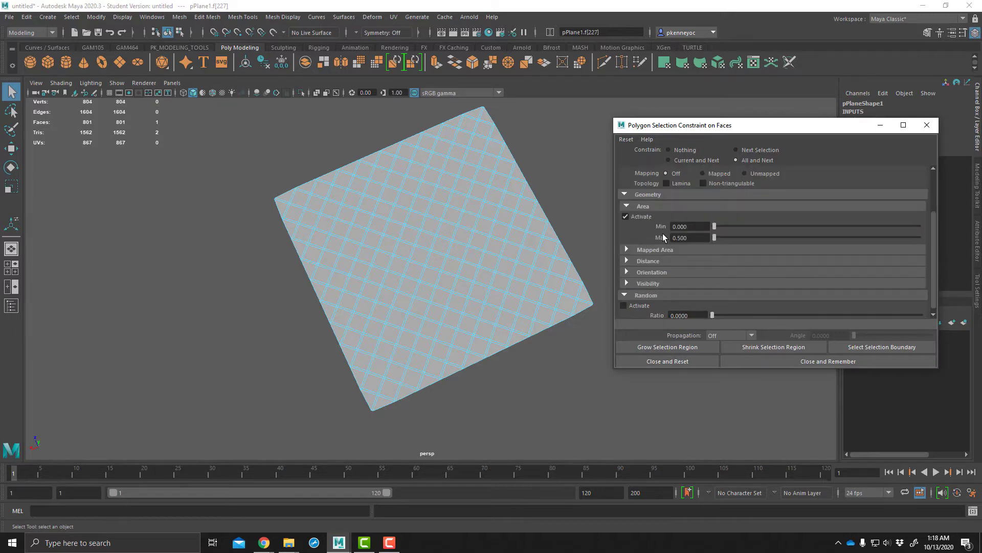
{"action": "left_click", "coordinate": [628, 216]}
{"action": "scroll", "coordinate": [461, 335], "scroll_direction": "up", "scroll_amount": 5}
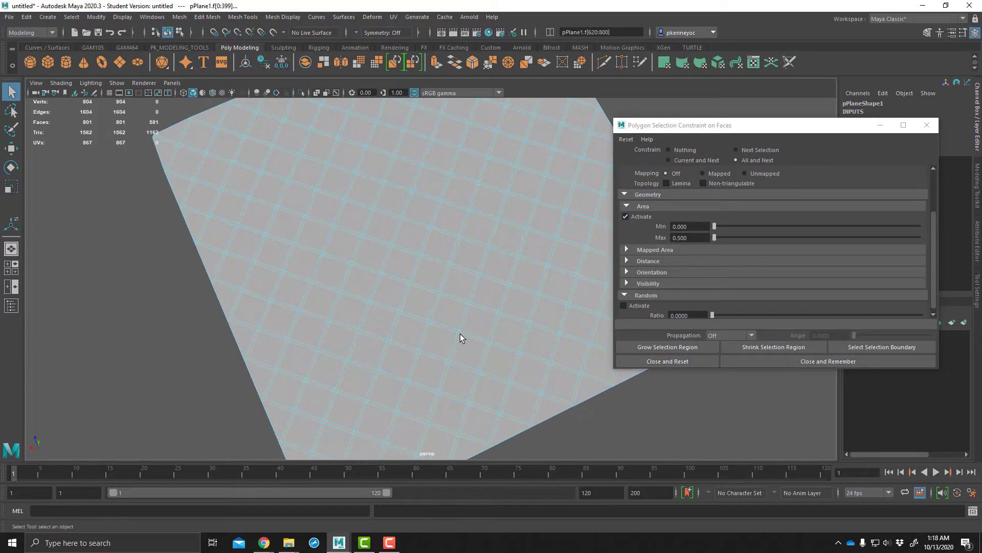
Switch to wireframe display and inspect the selected narrow strip faces across the whole plane
{"action": "key", "text": "4"}
{"action": "scroll", "coordinate": [589, 332], "scroll_direction": "up", "scroll_amount": 3}
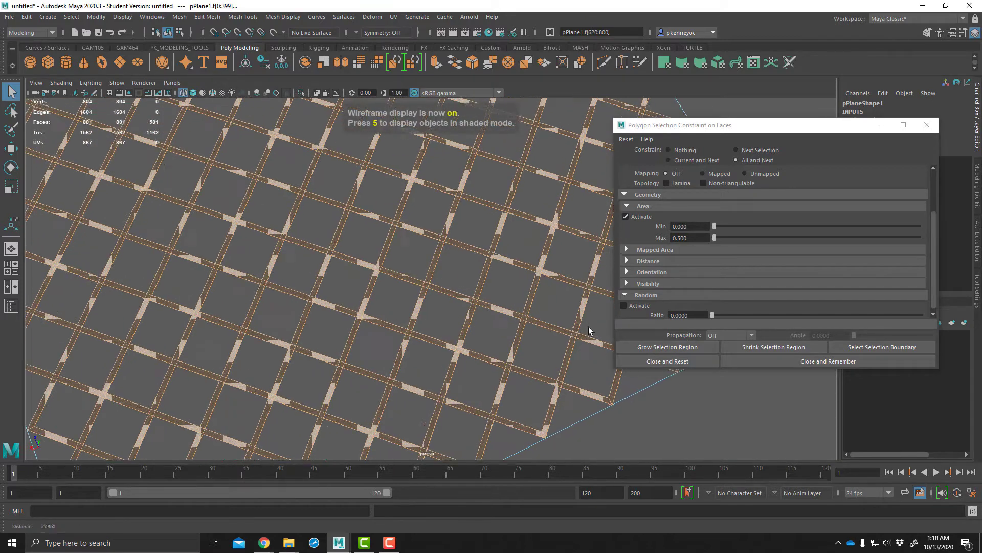
{"action": "left_click", "coordinate": [687, 237]}
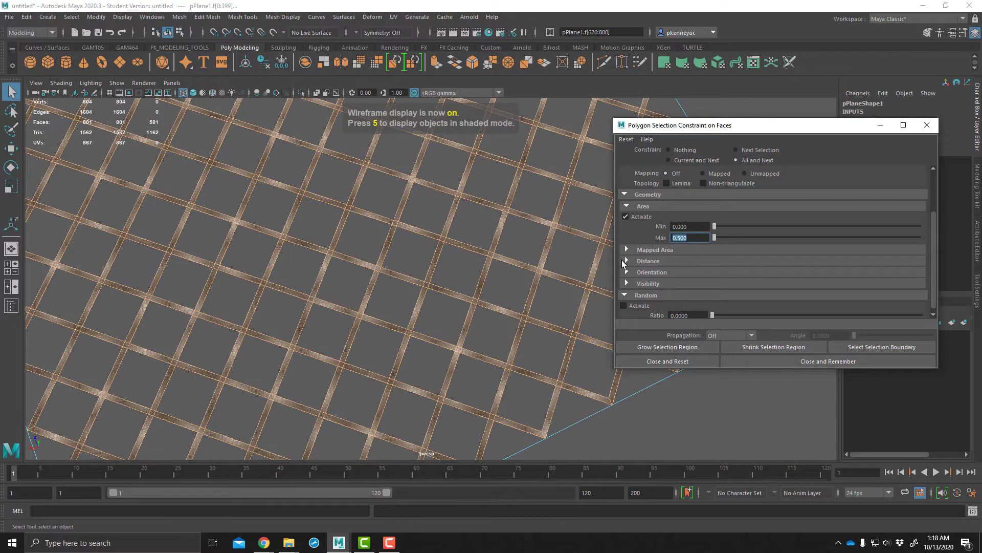
{"action": "scroll", "coordinate": [406, 327], "scroll_direction": "down", "scroll_amount": 5}
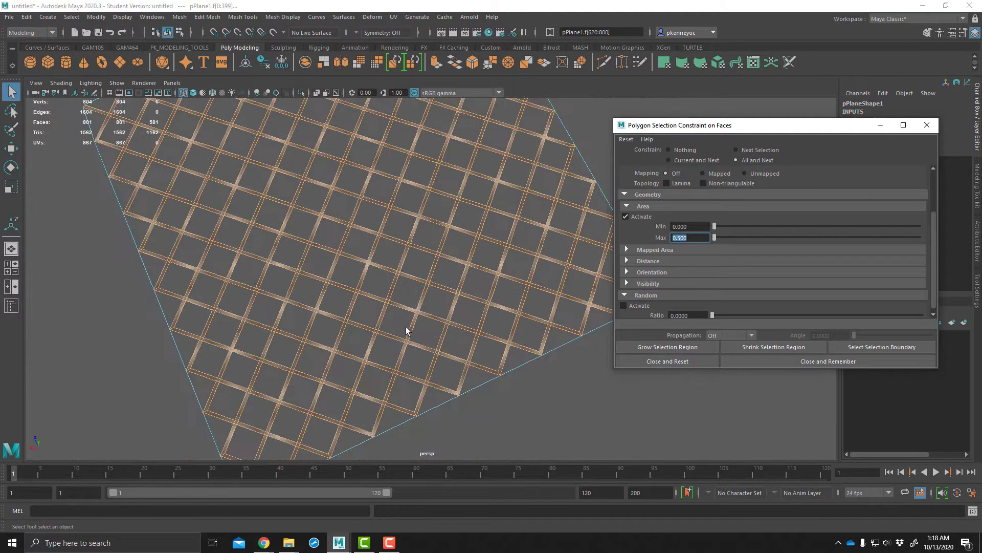
{"action": "left_click_drag", "start_coordinate": [405, 325], "coordinate": [380, 296], "text": "alt"}
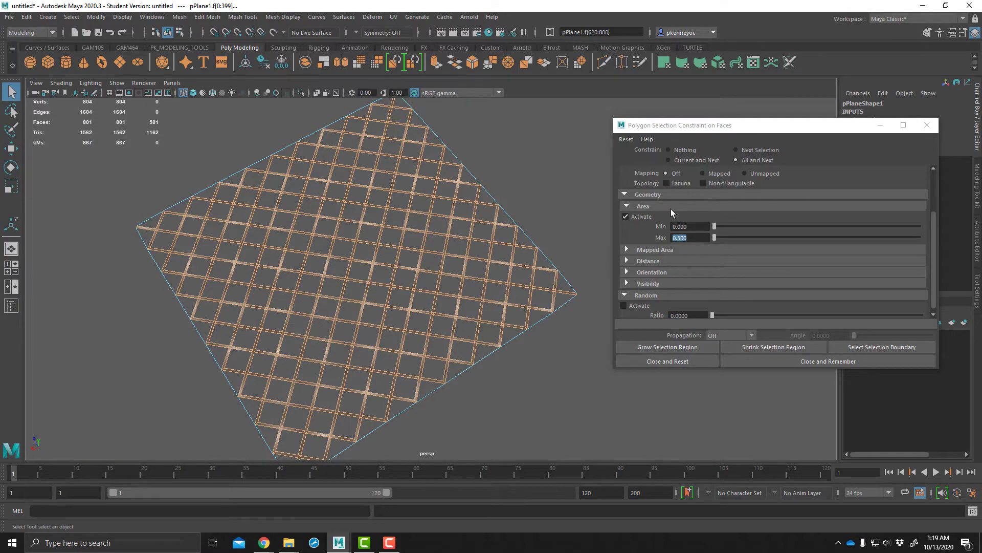
{"action": "left_click_drag", "start_coordinate": [426, 280], "coordinate": [410, 283], "text": "alt"}
{"action": "right_click_drag", "start_coordinate": [473, 297], "coordinate": [573, 312], "text": "alt"}
{"action": "left_click_drag", "start_coordinate": [574, 311], "coordinate": [544, 277], "text": "alt"}
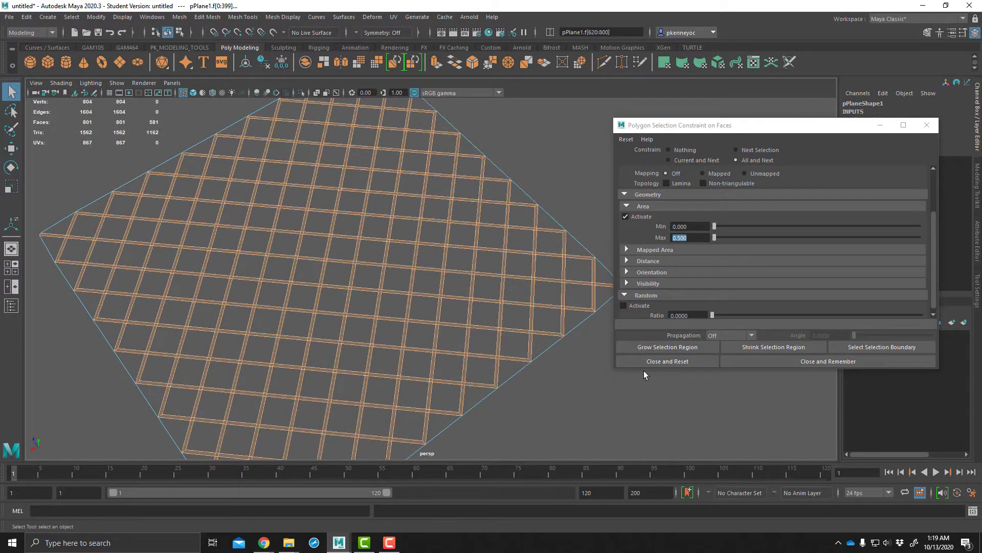
Close and reset the polygon selection constraint, keeping the strip faces selected
{"action": "left_click", "coordinate": [694, 361]}
{"action": "left_click_drag", "start_coordinate": [704, 289], "coordinate": [559, 251], "text": "alt"}
{"action": "middle_click_drag", "start_coordinate": [559, 251], "coordinate": [609, 248], "text": "alt"}
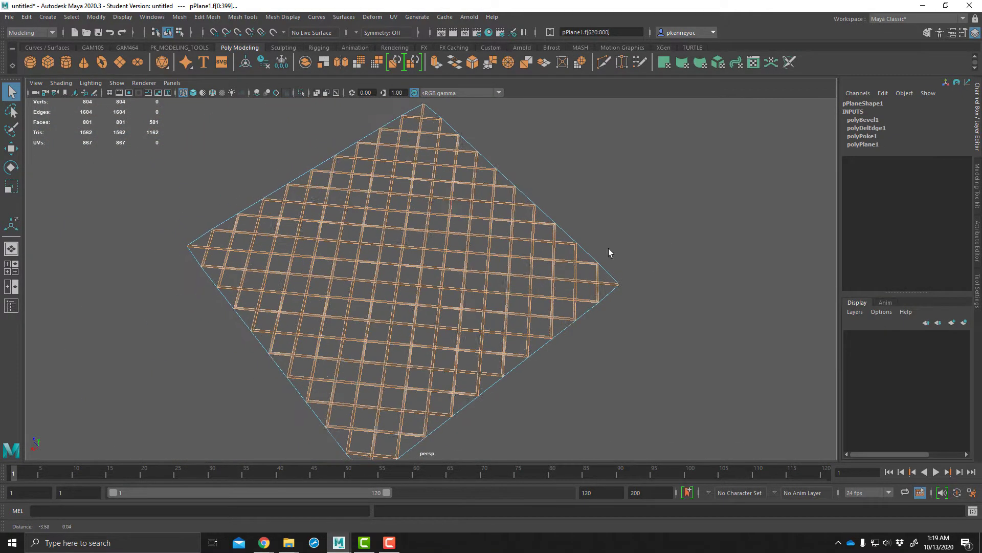
Invert the face selection, delete the diamond faces between the strips, and return to shaded display
{"action": "right_click", "coordinate": [610, 199]}
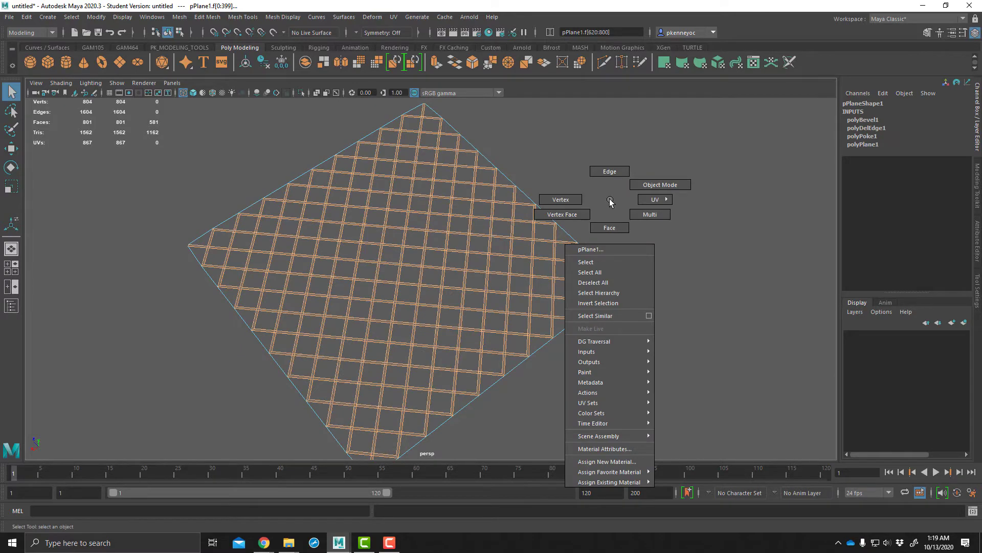
{"action": "left_click", "coordinate": [604, 304]}
{"action": "mouse_move", "coordinate": [649, 253]}
{"action": "left_mouse_down", "text": "alt"}
{"action": "mouse_move", "coordinate": [605, 259]}
{"action": "mouse_move", "coordinate": [595, 279]}
{"action": "mouse_move", "coordinate": [640, 249]}
{"action": "mouse_move", "coordinate": [606, 254]}
{"action": "left_mouse_up", "text": "alt"}
{"action": "key", "text": "Delete"}
{"action": "key", "text": "5"}
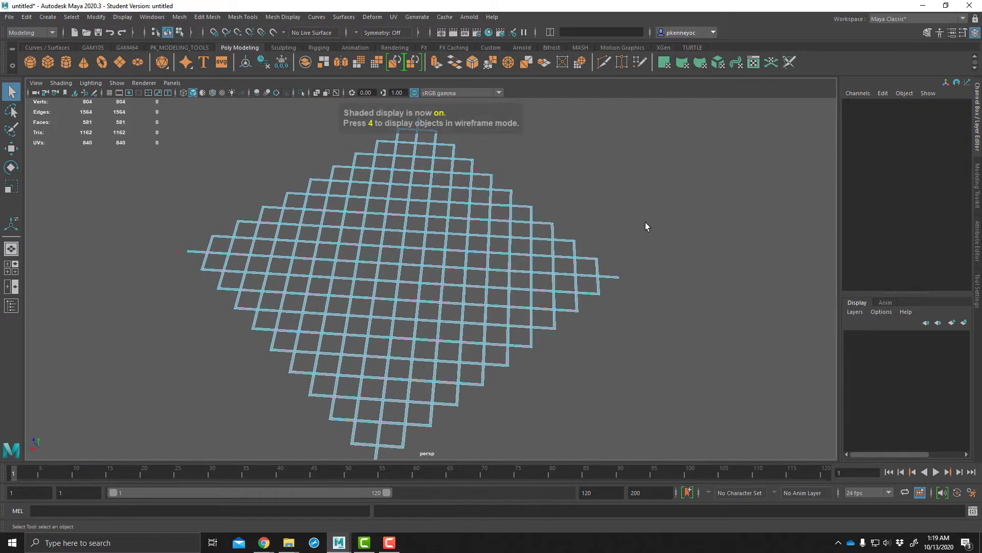
Select all faces of the remaining diamond lattice and display it in wireframe
{"action": "mouse_move", "coordinate": [646, 224]}
{"action": "left_mouse_down", "text": "alt"}
{"action": "mouse_move", "coordinate": [633, 257]}
{"action": "mouse_move", "coordinate": [649, 213]}
{"action": "mouse_move", "coordinate": [630, 223]}
{"action": "left_mouse_up", "text": "alt"}
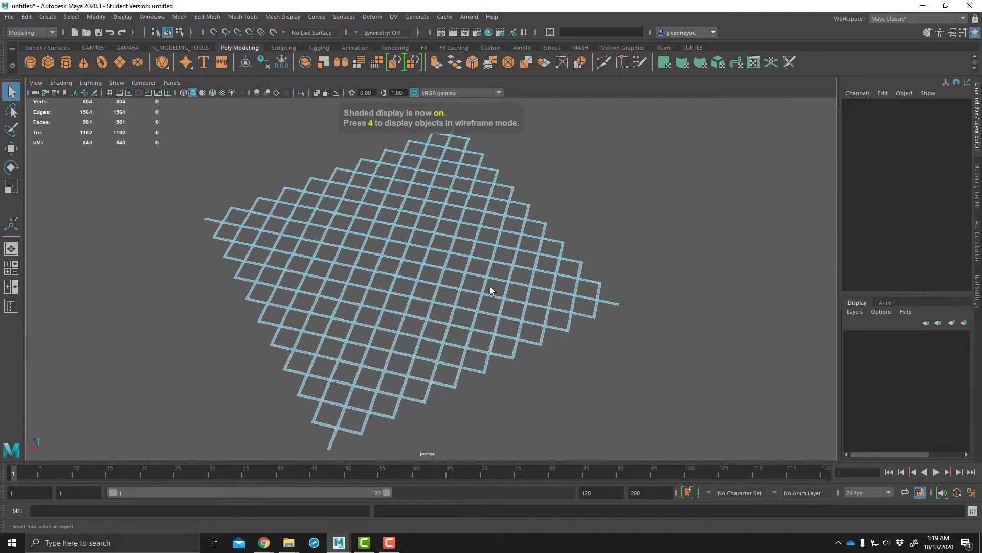
{"action": "right_click_drag", "start_coordinate": [492, 290], "coordinate": [596, 330], "text": "alt"}
{"action": "left_click_drag", "start_coordinate": [596, 333], "coordinate": [604, 259], "text": "alt"}
{"action": "right_click_drag", "start_coordinate": [603, 259], "coordinate": [390, 268], "text": "alt"}
{"action": "left_click_drag", "start_coordinate": [390, 267], "coordinate": [385, 273], "text": "alt"}
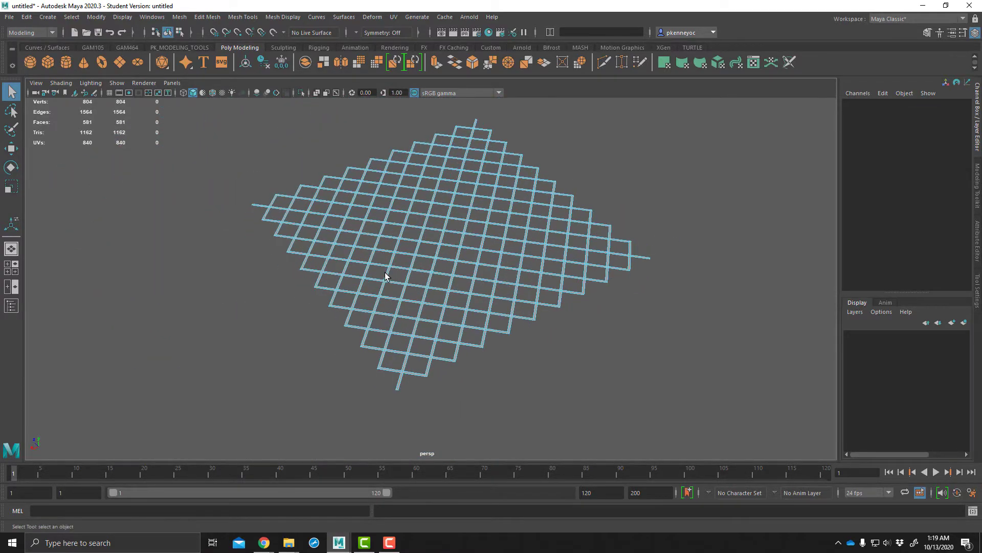
{"action": "left_click_drag", "start_coordinate": [204, 106], "coordinate": [767, 385]}
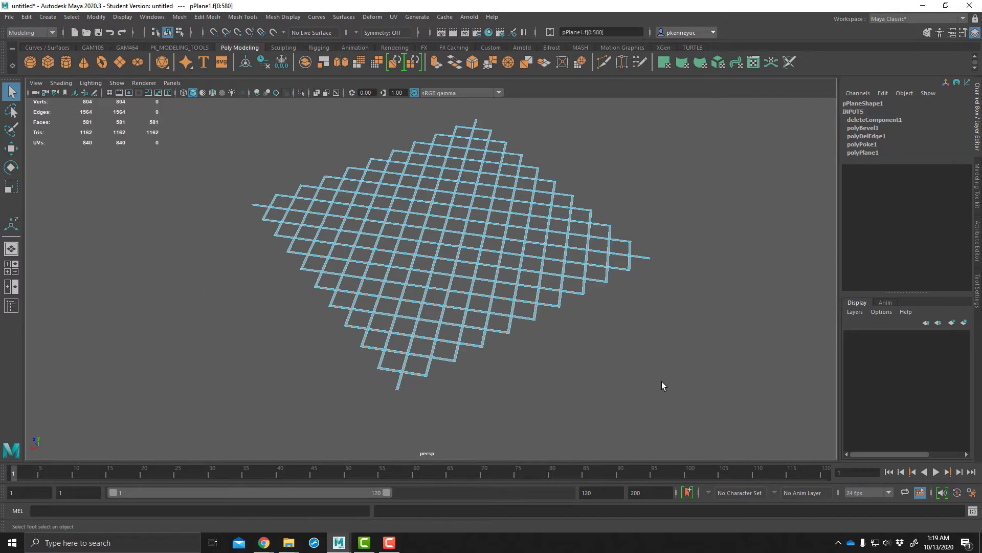
{"action": "scroll", "coordinate": [558, 372], "scroll_direction": "up", "scroll_amount": 2}
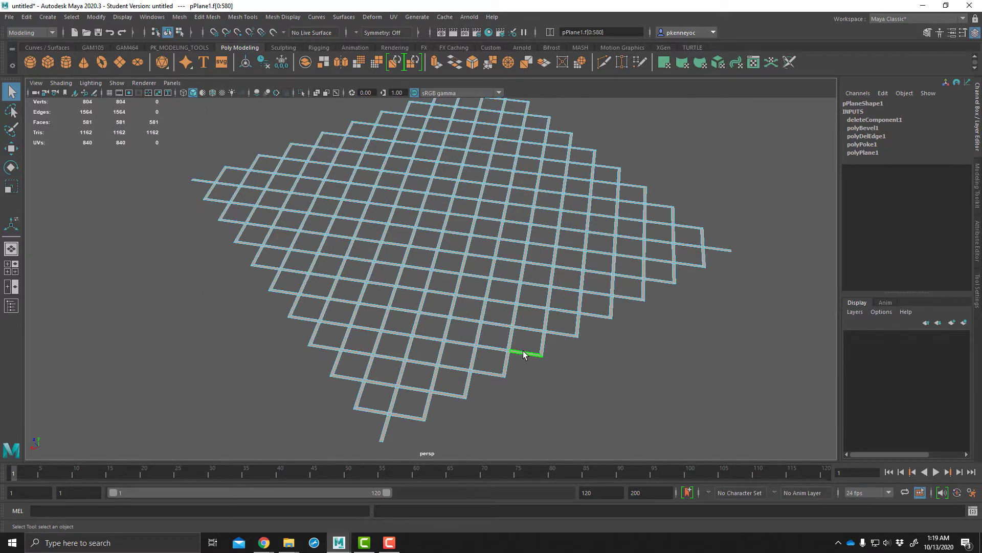
{"action": "key", "text": "4"}
{"action": "left_click_drag", "start_coordinate": [603, 372], "coordinate": [605, 325], "text": "alt"}
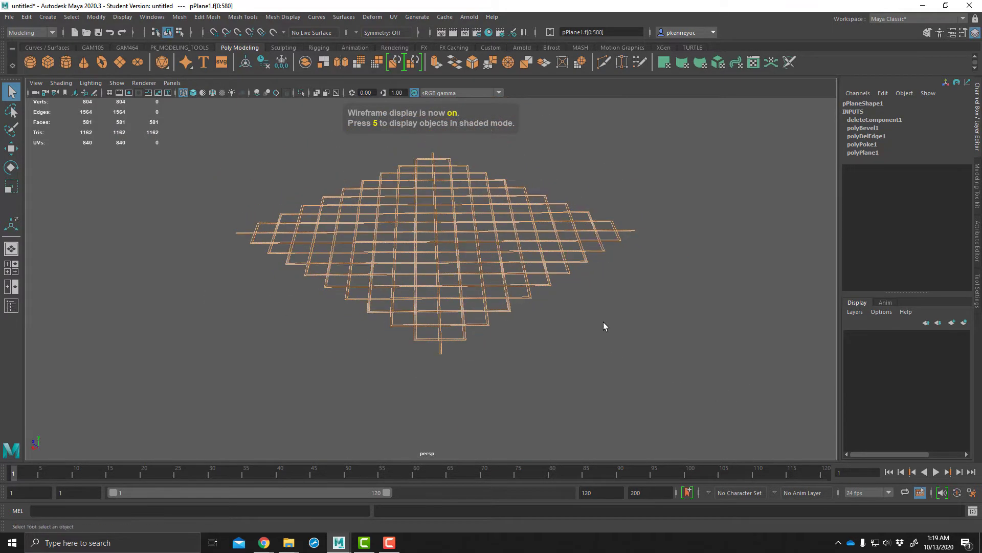
Extrude all lattice faces by about 0.318 in local Z, return to shaded display, and deselect them
{"action": "right_click", "coordinate": [603, 311]}
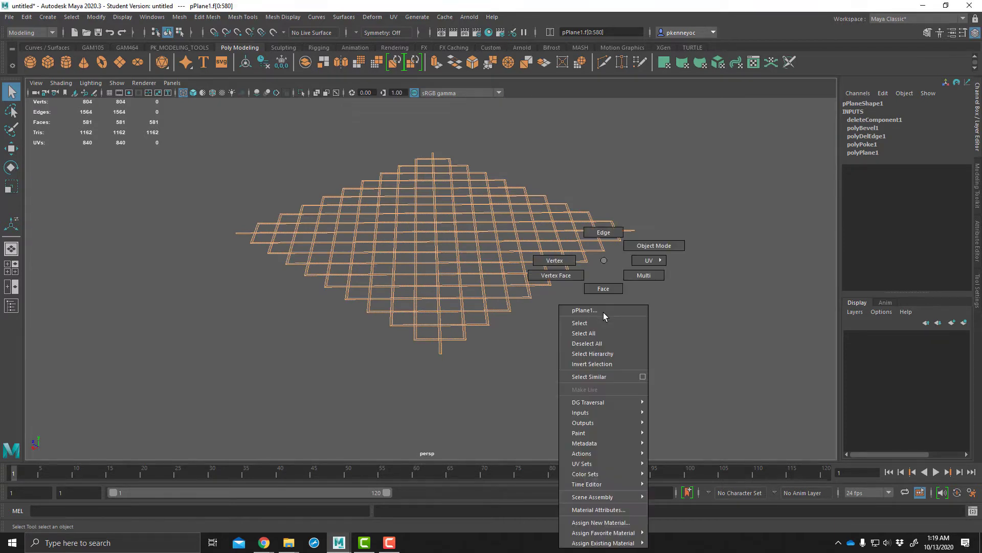
{"action": "left_click", "coordinate": [603, 311]}
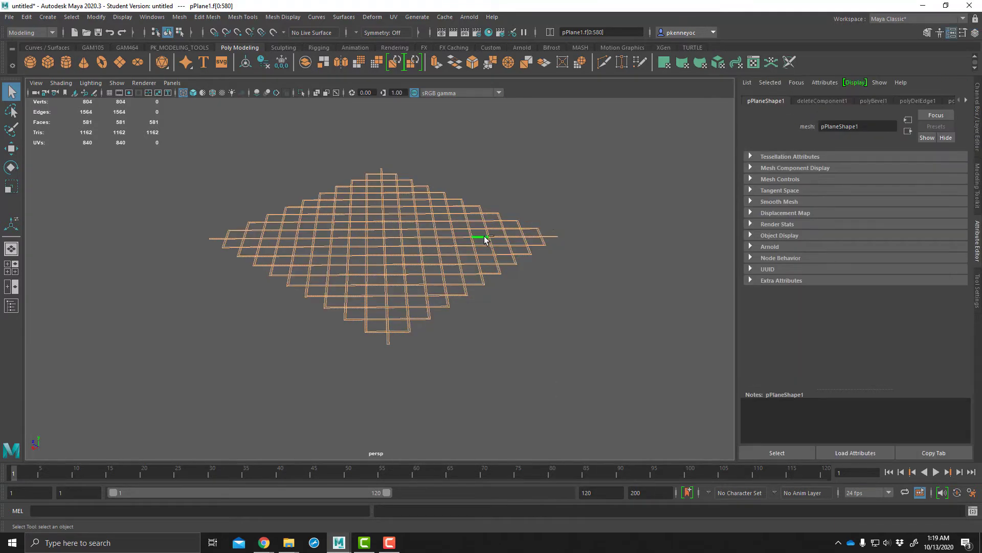
{"action": "right_click_drag", "start_coordinate": [485, 236], "coordinate": [485, 265], "text": "shift"}
{"action": "scroll", "coordinate": [481, 329], "scroll_direction": "up", "scroll_amount": 3}
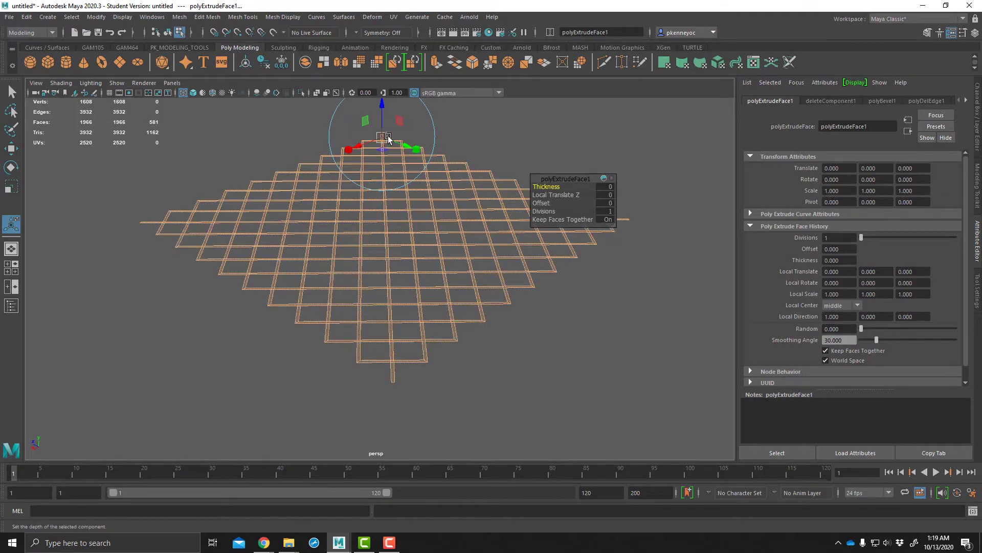
{"action": "mouse_move", "coordinate": [386, 113]}
{"action": "left_mouse_down"}
{"action": "mouse_move", "coordinate": [454, 325]}
{"action": "mouse_move", "coordinate": [471, 281]}
{"action": "mouse_move", "coordinate": [500, 252]}
{"action": "mouse_move", "coordinate": [432, 302]}
{"action": "mouse_move", "coordinate": [437, 256]}
{"action": "mouse_move", "coordinate": [410, 307]}
{"action": "mouse_move", "coordinate": [488, 242]}
{"action": "mouse_move", "coordinate": [544, 278]}
{"action": "left_mouse_up"}
{"action": "key", "text": "4"}
{"action": "key", "text": "5"}
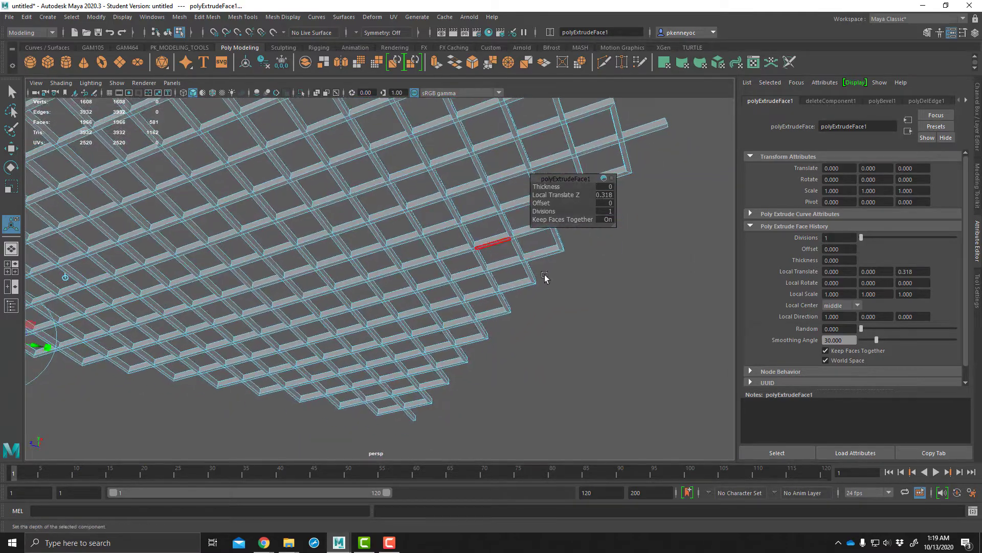
{"action": "left_click", "coordinate": [606, 294]}
{"action": "left_click_drag", "start_coordinate": [606, 293], "coordinate": [552, 350], "text": "alt"}
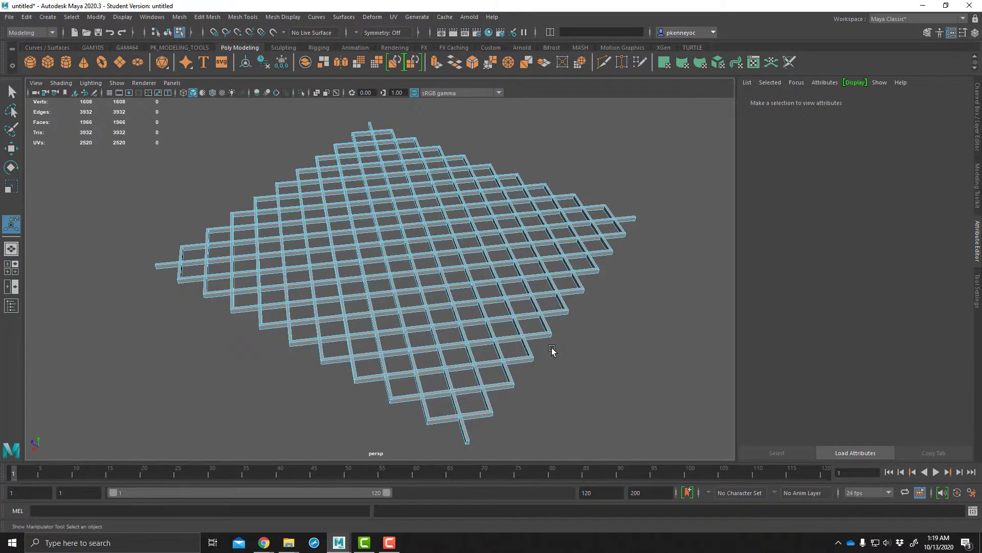
Switch to object selection with the lattice selected and add a nonlinear Bend deformer to it
{"action": "key", "text": "q"}
{"action": "key", "text": "F8"}
{"action": "scroll", "coordinate": [464, 268], "scroll_direction": "down", "scroll_amount": 3}
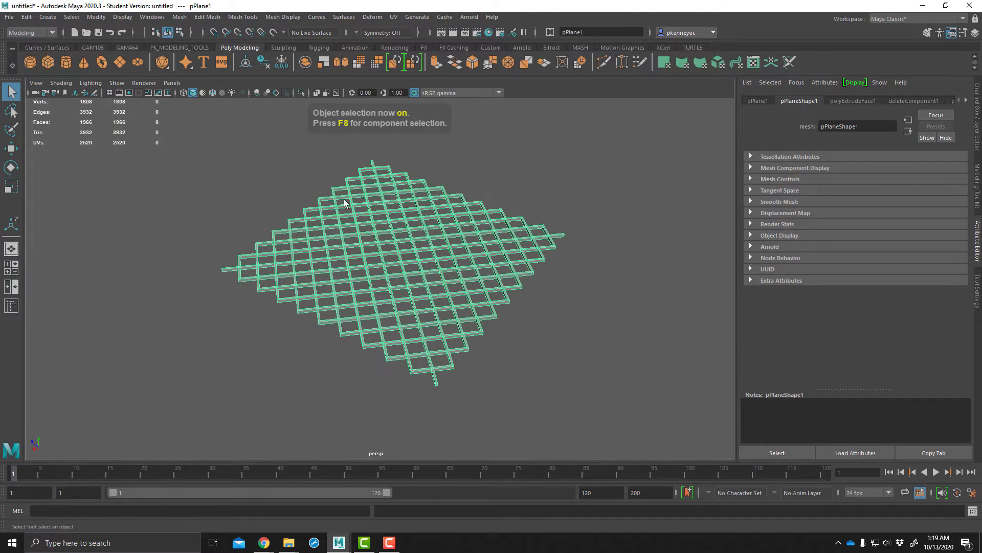
{"action": "left_click", "coordinate": [370, 17]}
{"action": "mouse_move", "coordinate": [412, 180]}
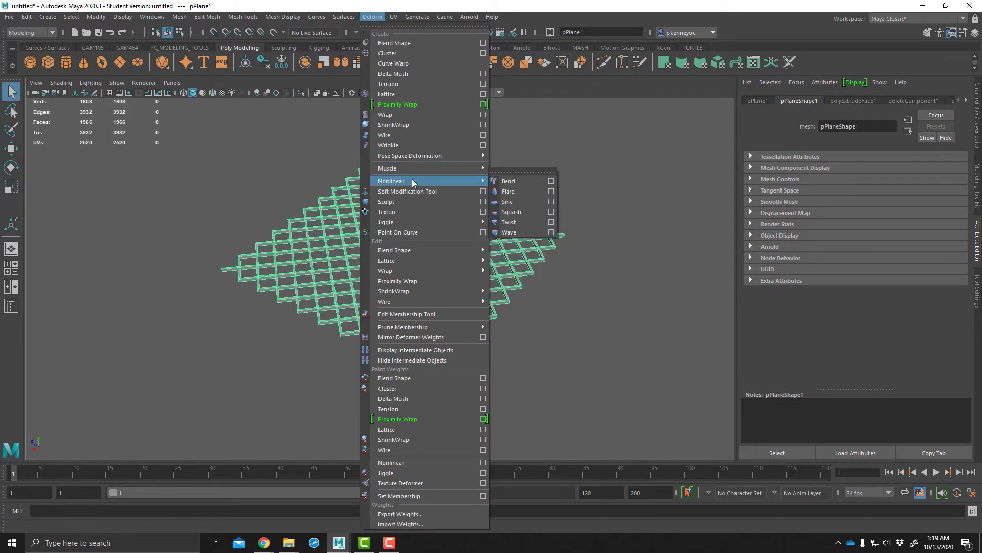
{"action": "left_click", "coordinate": [499, 180]}
{"action": "left_click_drag", "start_coordinate": [502, 202], "coordinate": [487, 249], "text": "alt"}
Rotate the bend handle 90 degrees about X so it lies along the lattice
{"action": "key", "text": "e"}
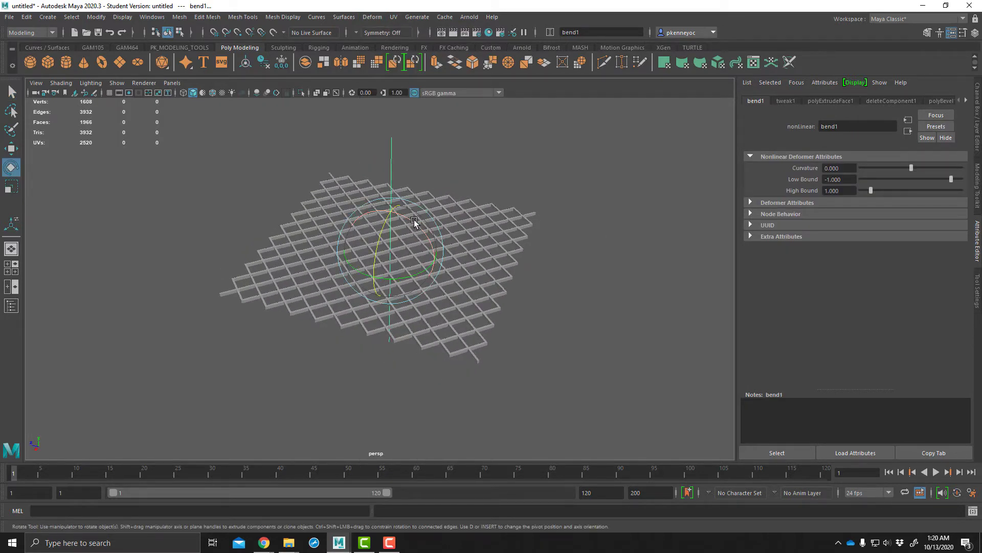
{"action": "left_click_drag", "start_coordinate": [414, 220], "coordinate": [349, 221]}
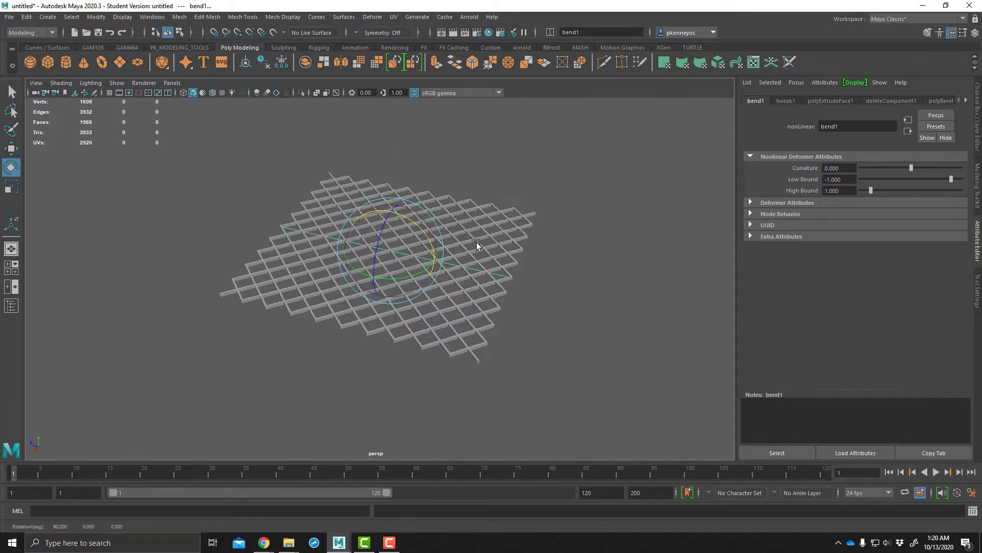
{"action": "middle_click_drag", "start_coordinate": [476, 241], "coordinate": [543, 237], "text": "alt"}
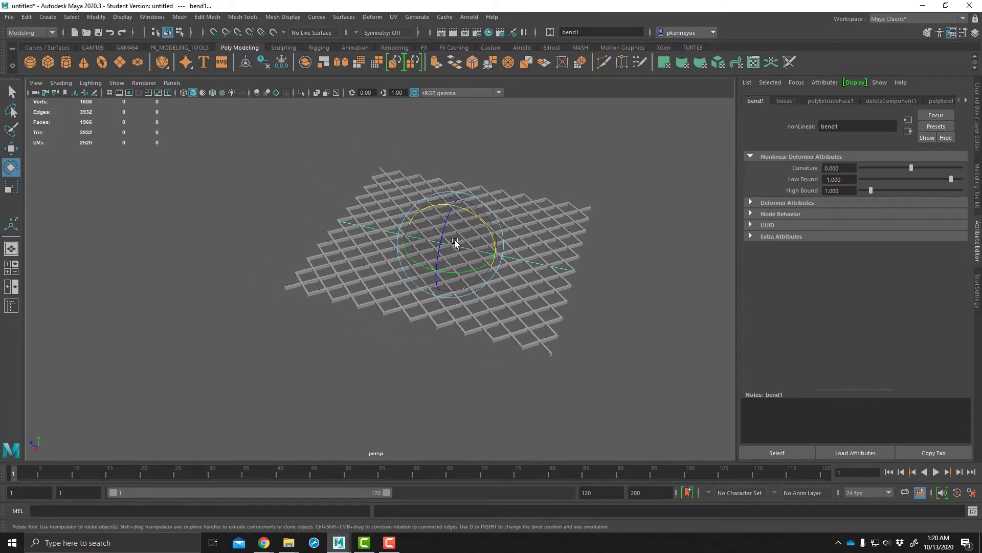
{"action": "left_click_drag", "start_coordinate": [455, 243], "coordinate": [456, 257], "text": "alt"}
Move the bend handle along its length to the lattice's edge, at about 11.88 in Z
{"action": "key", "text": "w"}
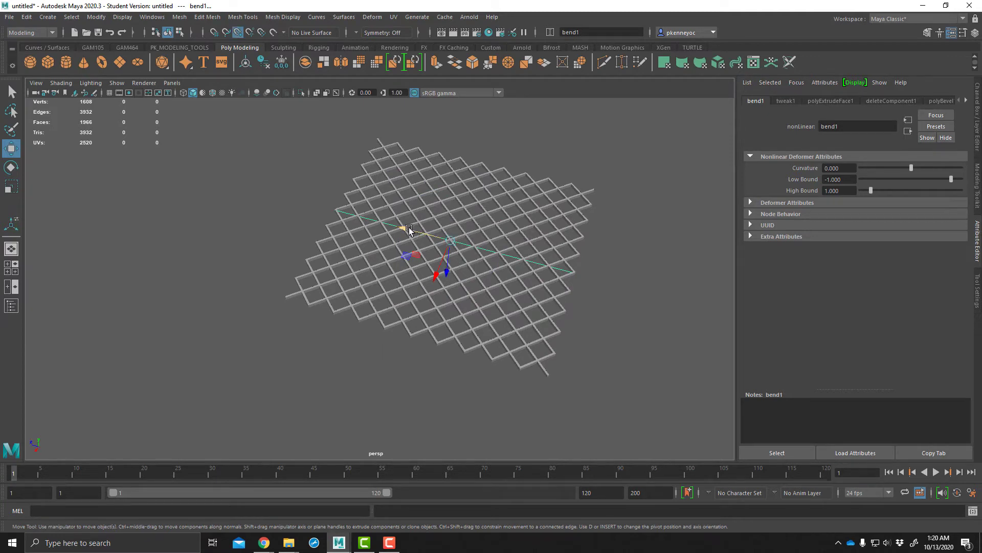
{"action": "left_click_drag", "start_coordinate": [409, 227], "coordinate": [337, 210]}
{"action": "scroll", "coordinate": [416, 238], "scroll_direction": "down", "scroll_amount": 2}
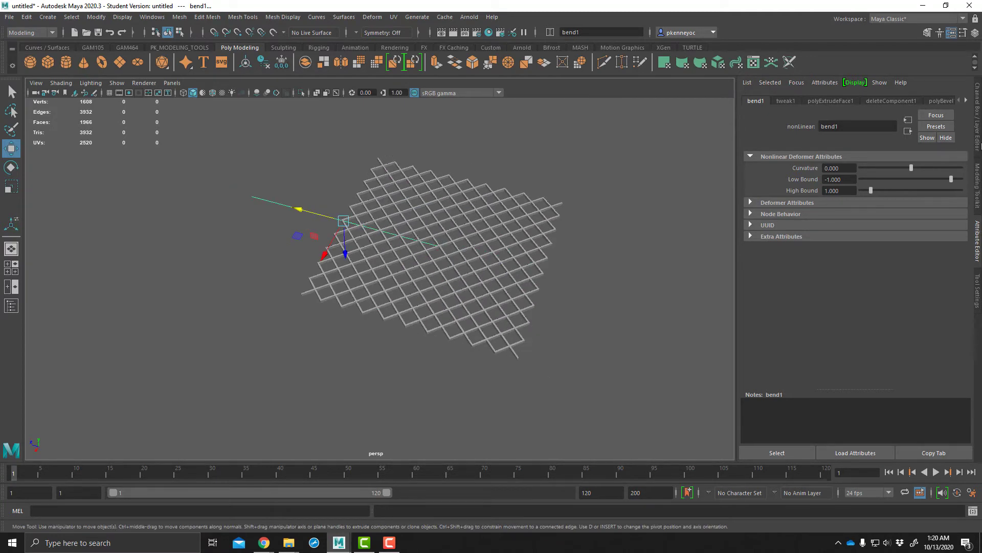
Set the bend deformer's low bound to -2 and its high bound to 0
{"action": "left_click", "coordinate": [978, 121]}
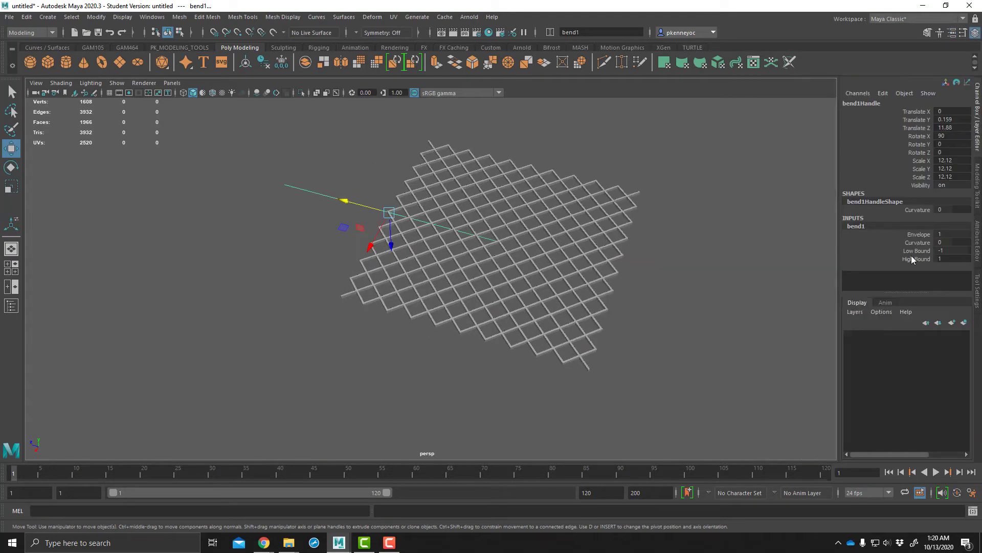
{"action": "double_click", "coordinate": [945, 251]}
{"action": "type", "text": "-2"}
{"action": "key", "text": "Return"}
{"action": "left_click", "coordinate": [944, 259]}
Try bending the lattice with the deformer's curvature, and undo the change
{"action": "left_click", "coordinate": [917, 242]}
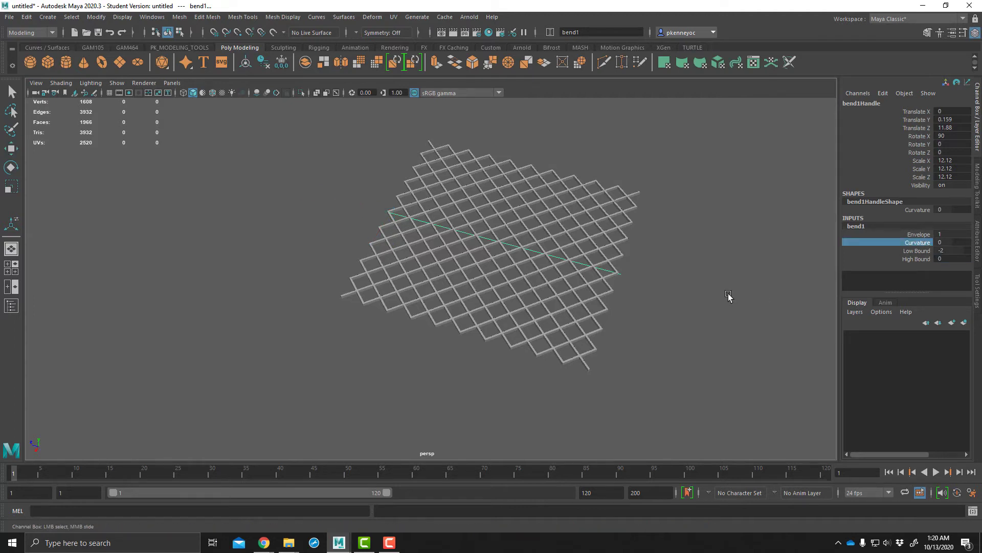
{"action": "left_click_drag", "start_coordinate": [731, 296], "coordinate": [717, 274], "text": "alt"}
{"action": "mouse_move", "coordinate": [714, 269]}
{"action": "middle_mouse_down"}
{"action": "mouse_move", "coordinate": [722, 268]}
{"action": "mouse_move", "coordinate": [713, 276]}
{"action": "middle_mouse_up"}
{"action": "key", "text": "ctrl+z"}
Rotate the bend handle to -90 degrees in Z to change the bending direction
{"action": "left_click_drag", "start_coordinate": [712, 277], "coordinate": [656, 293], "text": "alt"}
{"action": "key", "text": "e"}
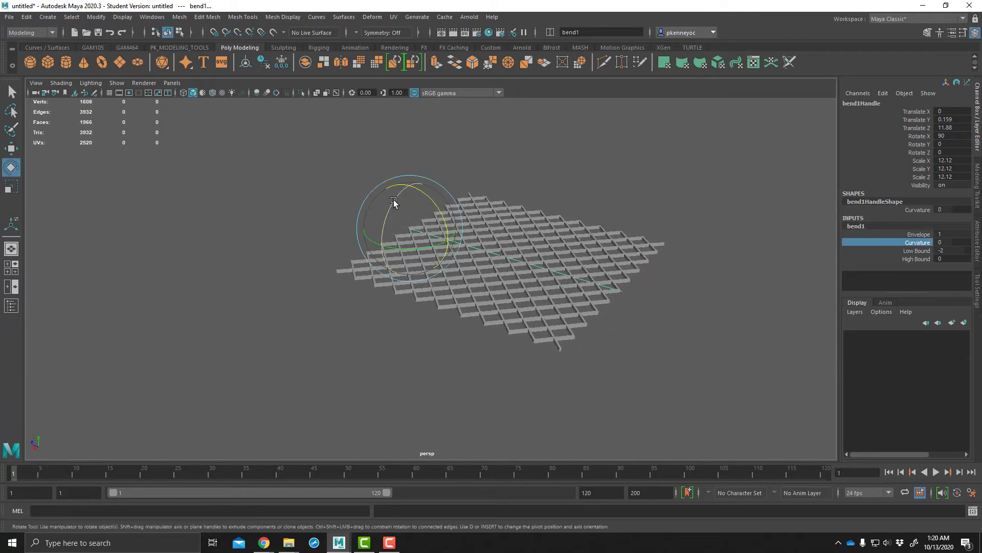
{"action": "left_click_drag", "start_coordinate": [394, 202], "coordinate": [373, 262]}
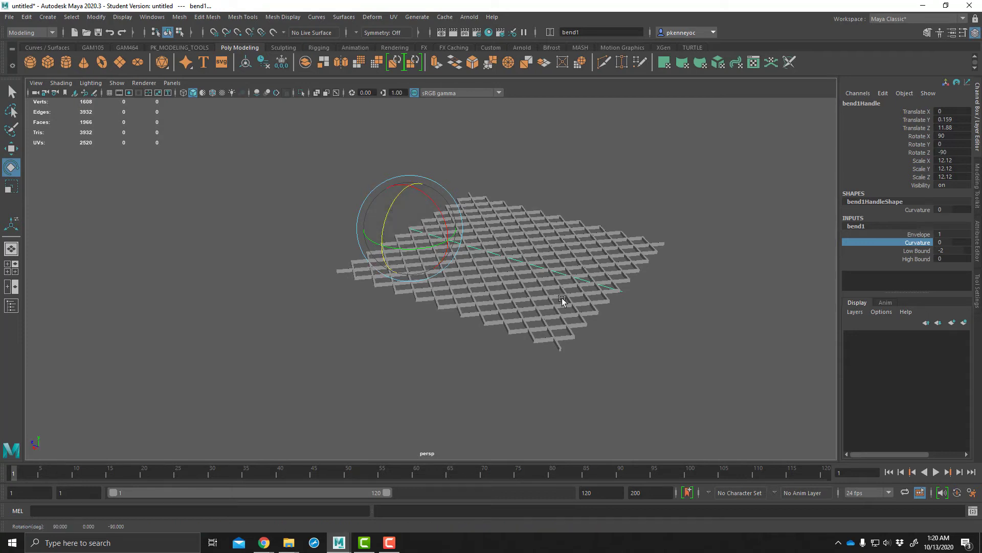
Bend the lattice by raising the deformer's curvature to about 41.25
{"action": "left_click", "coordinate": [914, 244]}
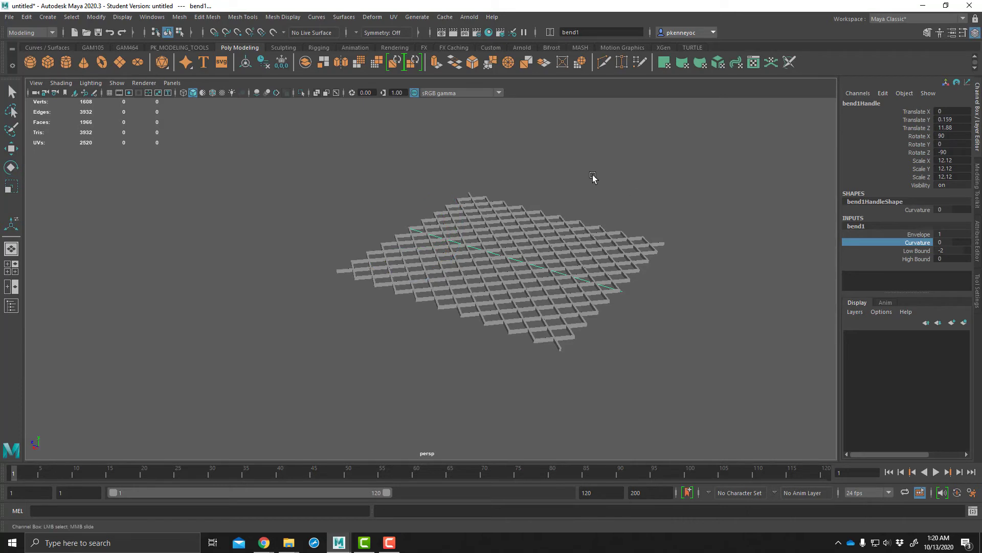
{"action": "middle_click_drag", "start_coordinate": [665, 199], "coordinate": [683, 198]}
{"action": "left_click_drag", "start_coordinate": [658, 257], "coordinate": [720, 217], "text": "alt"}
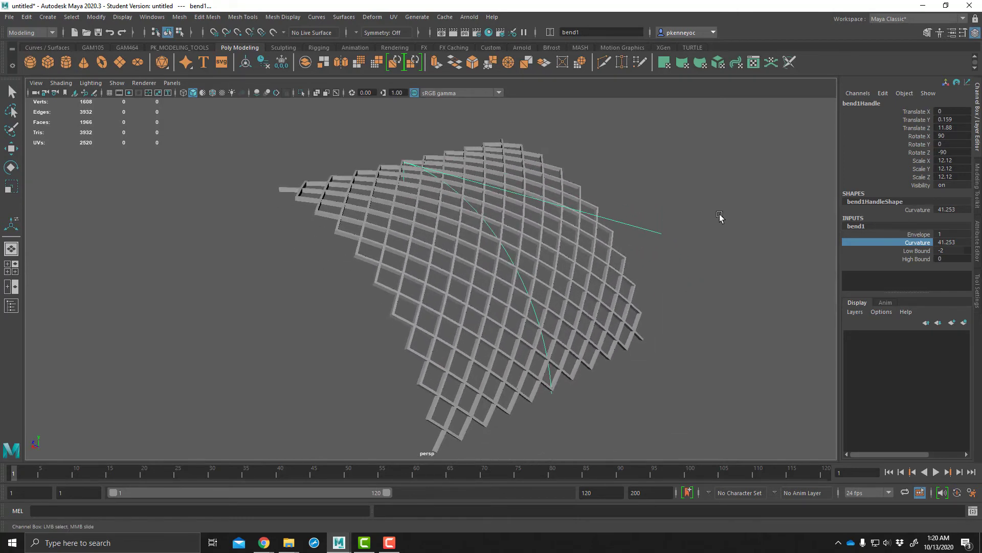
Deselect the bend handle and inspect the curved lattice from several sides in wireframe and shaded display
{"action": "left_click", "coordinate": [722, 214]}
{"action": "key", "text": "e"}
{"action": "middle_click_drag", "start_coordinate": [722, 214], "coordinate": [648, 210], "text": "alt"}
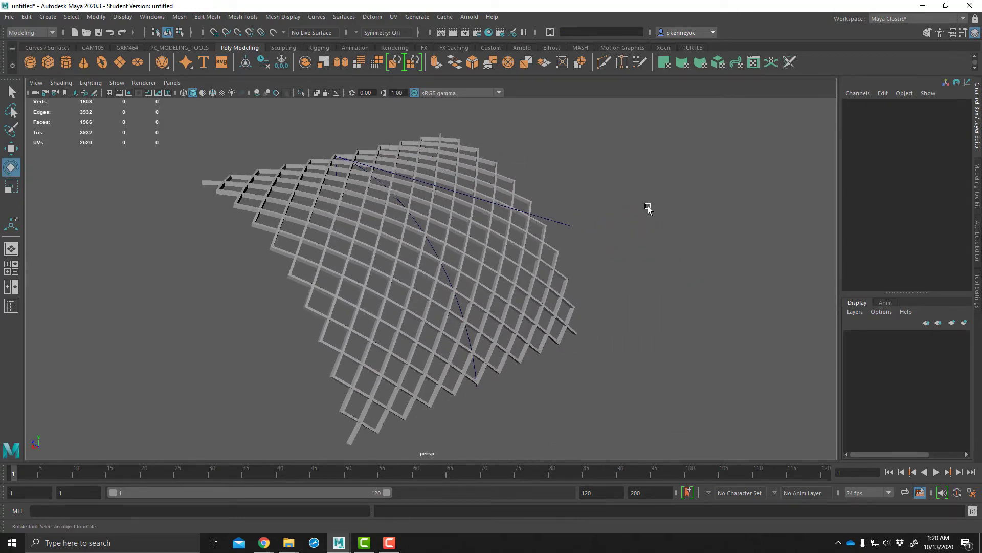
{"action": "key", "text": "4"}
{"action": "scroll", "coordinate": [629, 231], "scroll_direction": "up", "scroll_amount": 2}
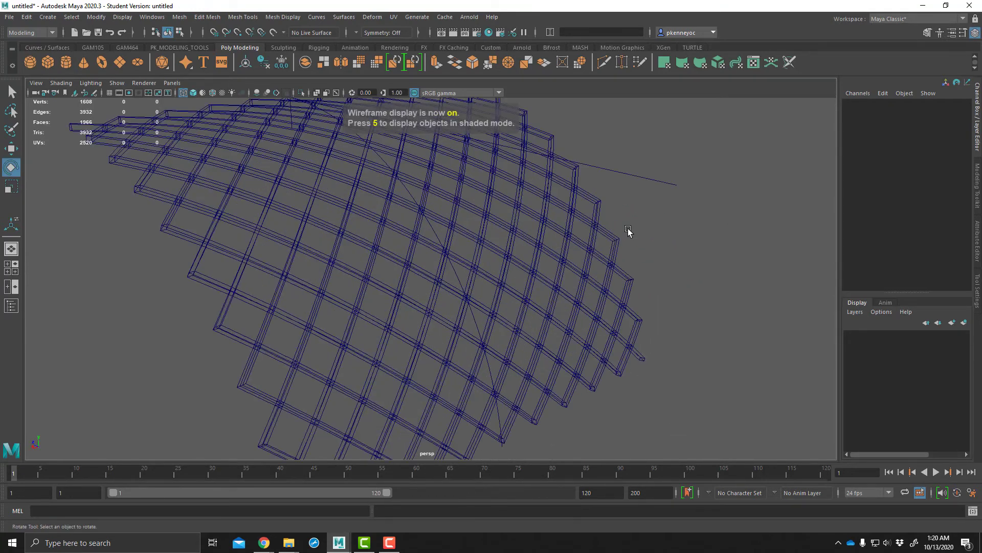
{"action": "key", "text": "5"}
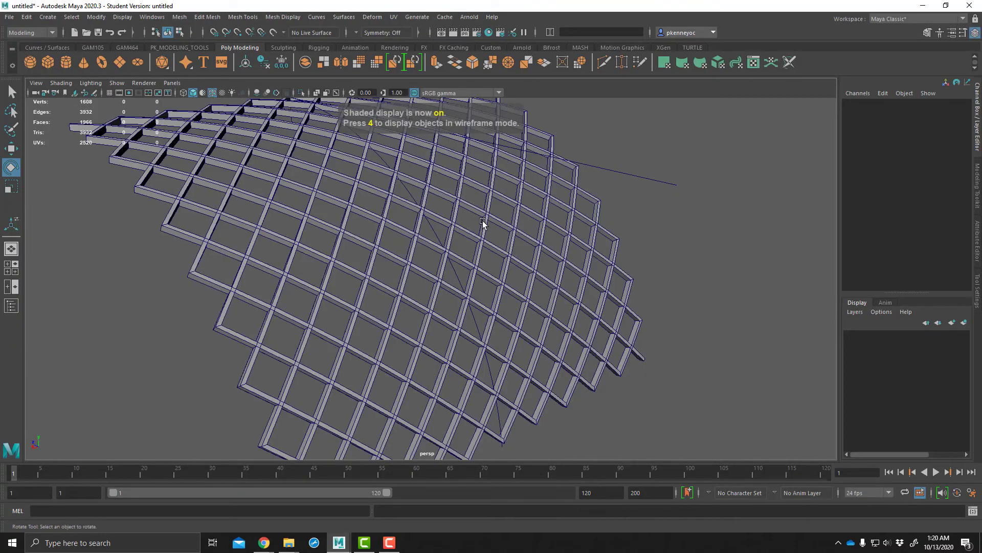
{"action": "left_click_drag", "start_coordinate": [671, 256], "coordinate": [509, 259], "text": "alt"}
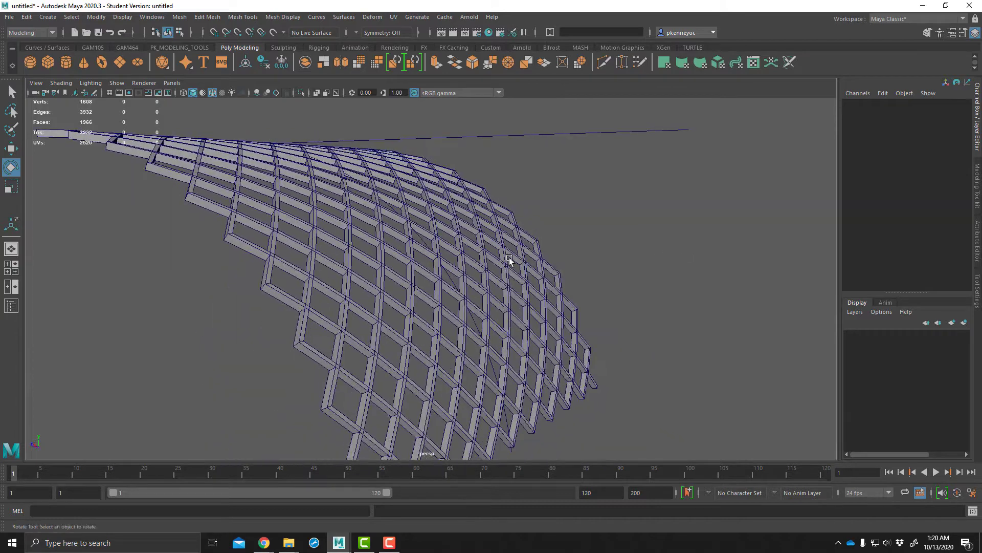
{"action": "left_click_drag", "start_coordinate": [466, 229], "coordinate": [507, 259], "text": "alt"}
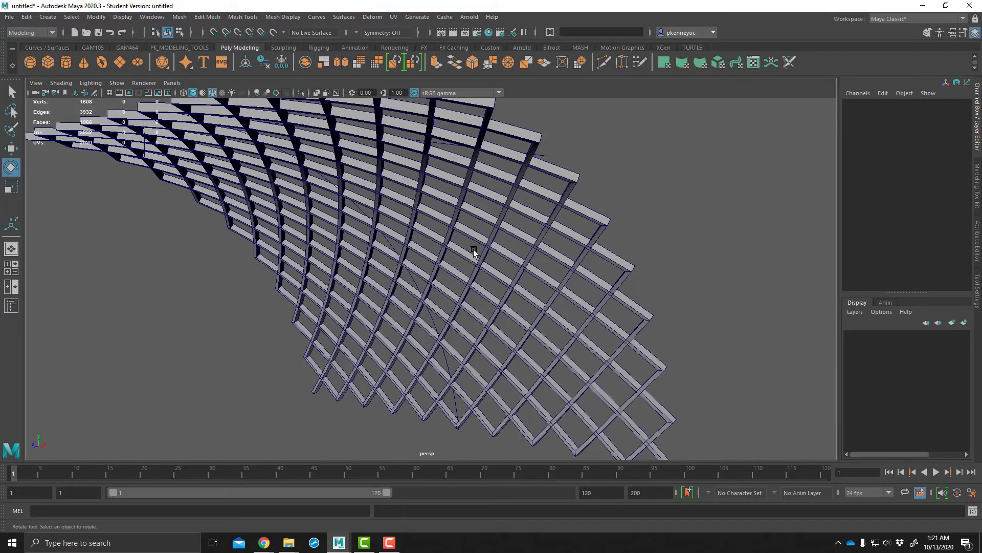
{"action": "left_click_drag", "start_coordinate": [460, 227], "coordinate": [597, 277], "text": "alt"}
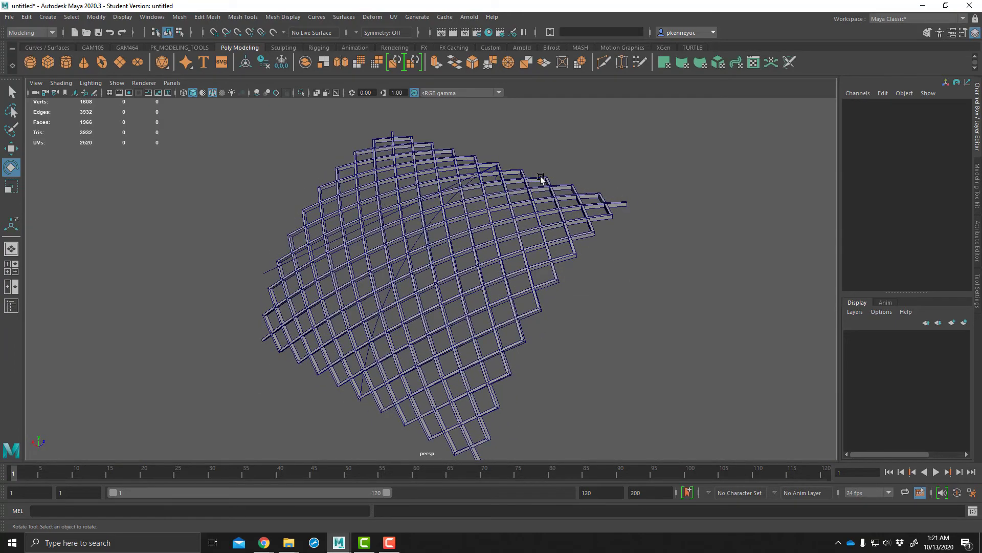
{"action": "left_click_drag", "start_coordinate": [448, 215], "coordinate": [524, 218], "text": "alt"}
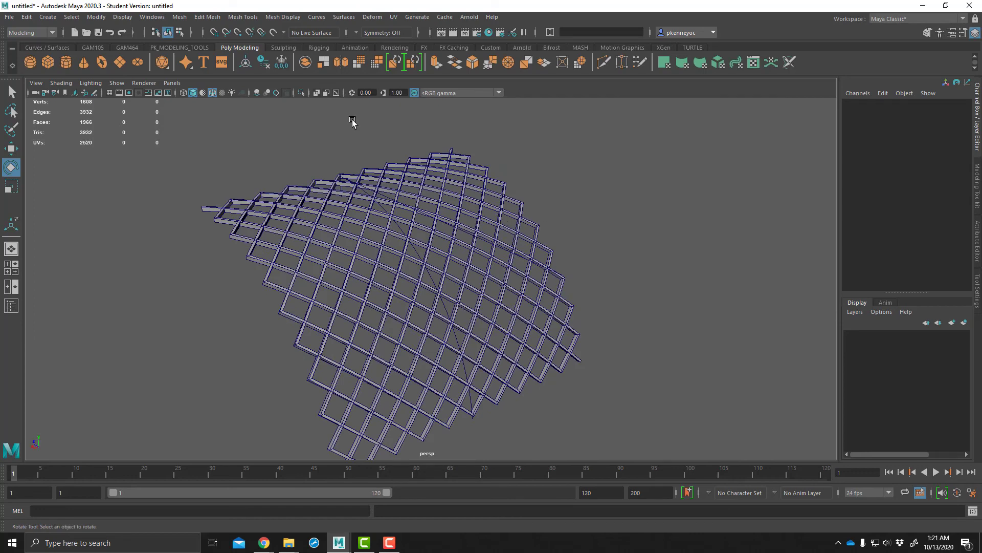